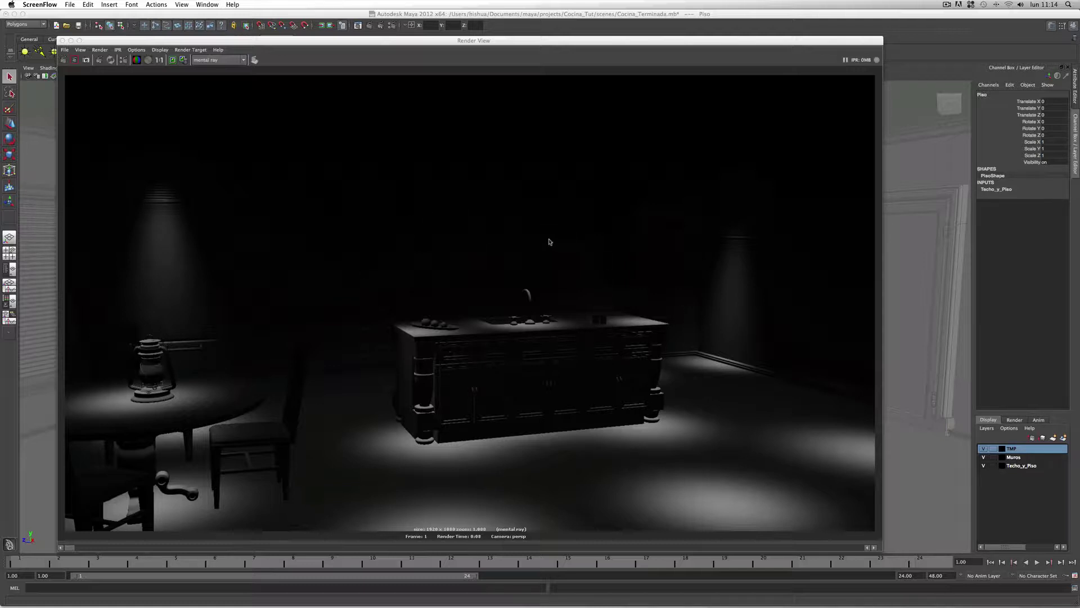
# - Close the Render View to get back to the wireframe Cocina_Terminada kitchen viewport
pyautogui.click(63, 41)
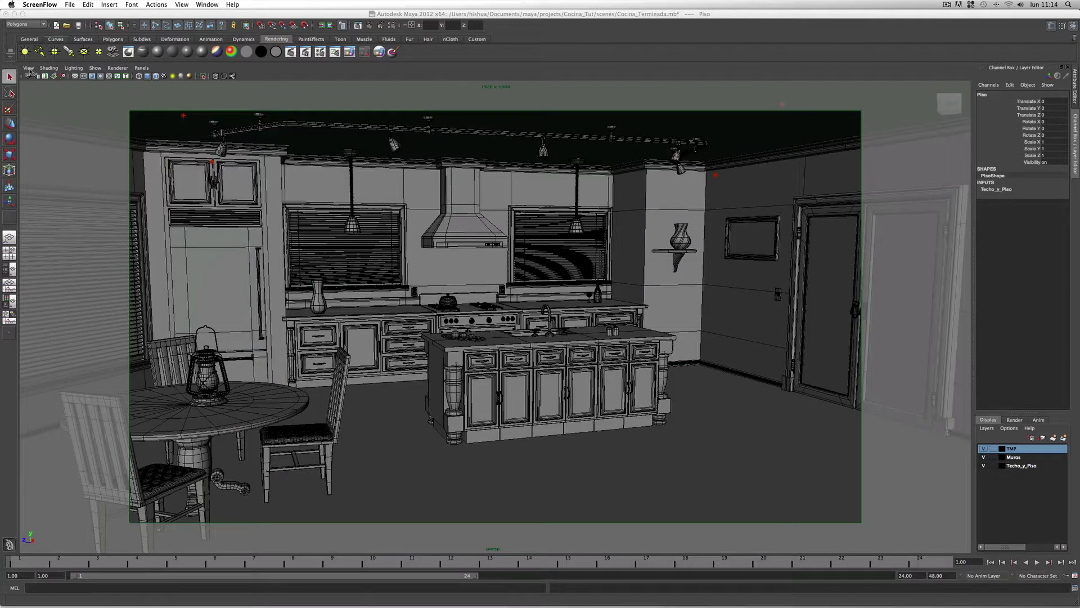
# - Select the persp camera, show its Attribute Editor, and expand its mental ray shader section
pyautogui.click(28, 68)
pyautogui.click(40, 79)
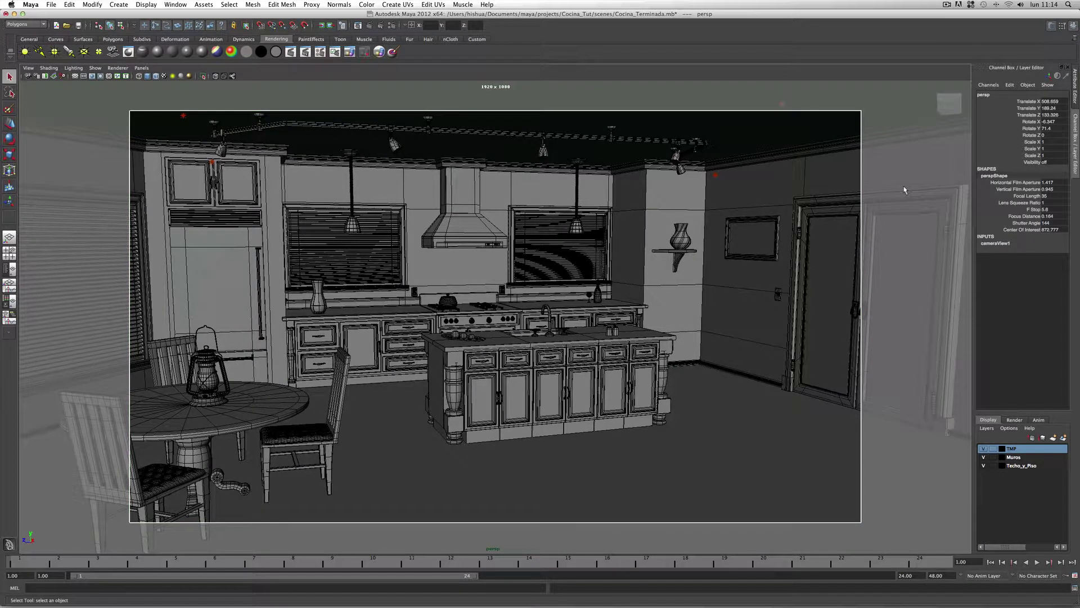
pyautogui.hotkey('ctrl', 'a')
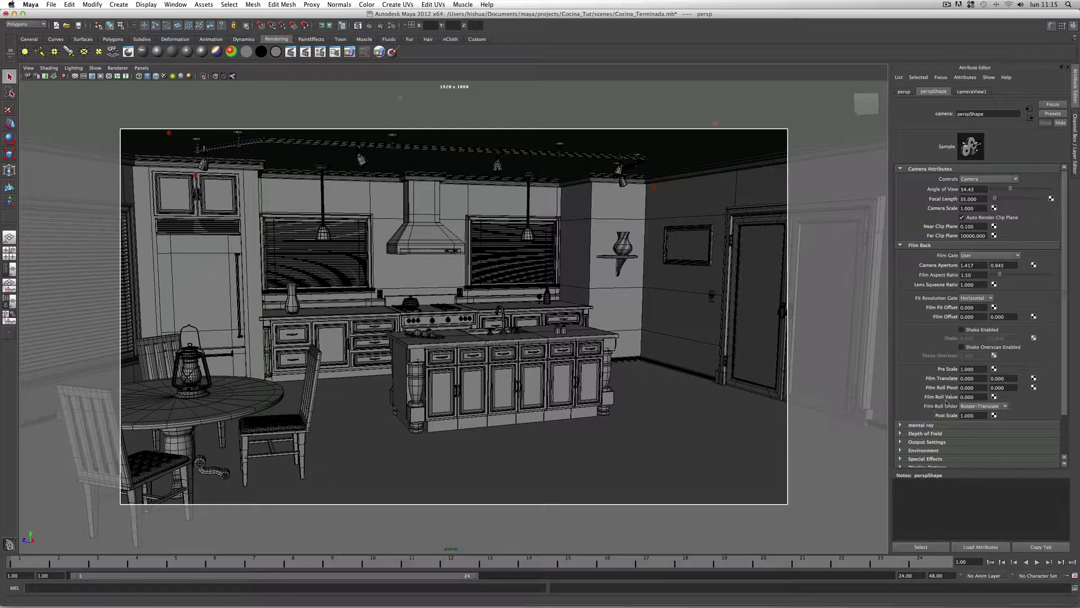
pyautogui.click(901, 425)
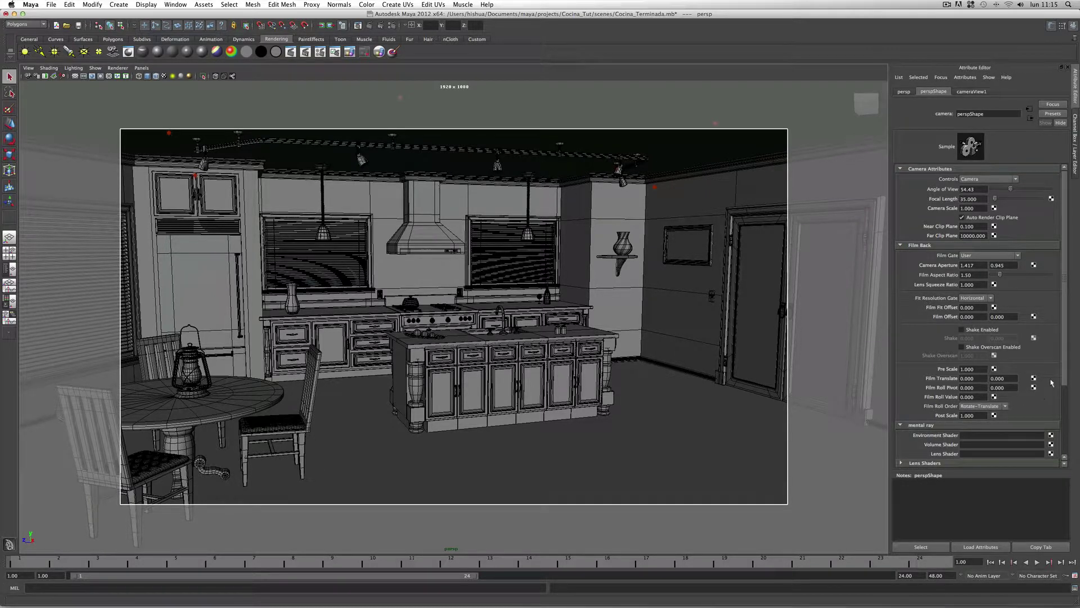
pyautogui.moveTo(1067, 376); pyautogui.dragTo(1067, 428)
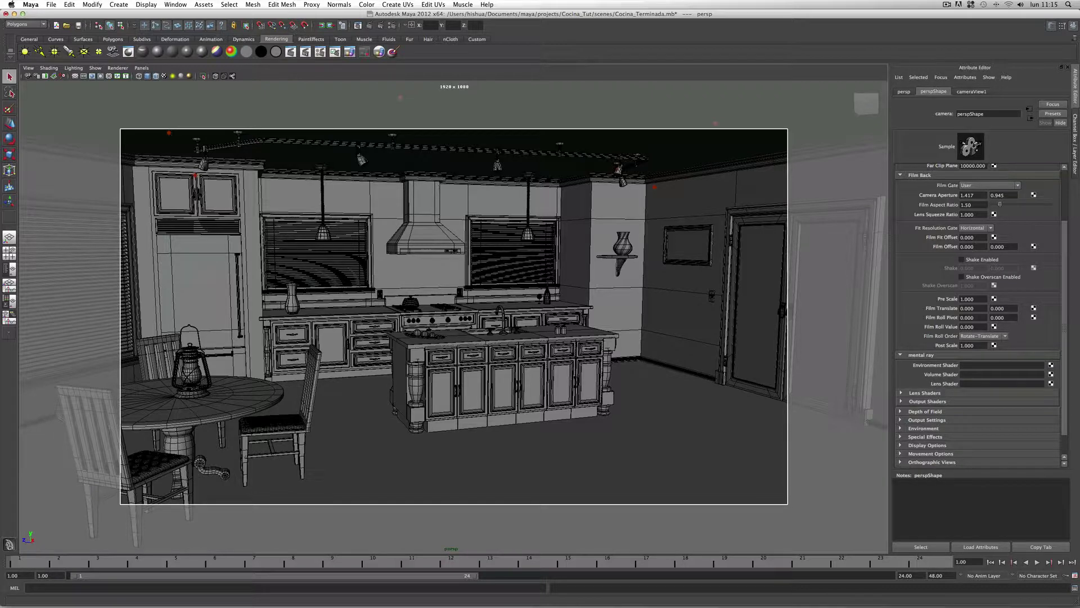
# - Connect a mia_exposure_photographic node from mental ray Lenses as the persp camera's lens shader
pyautogui.click(1051, 384)
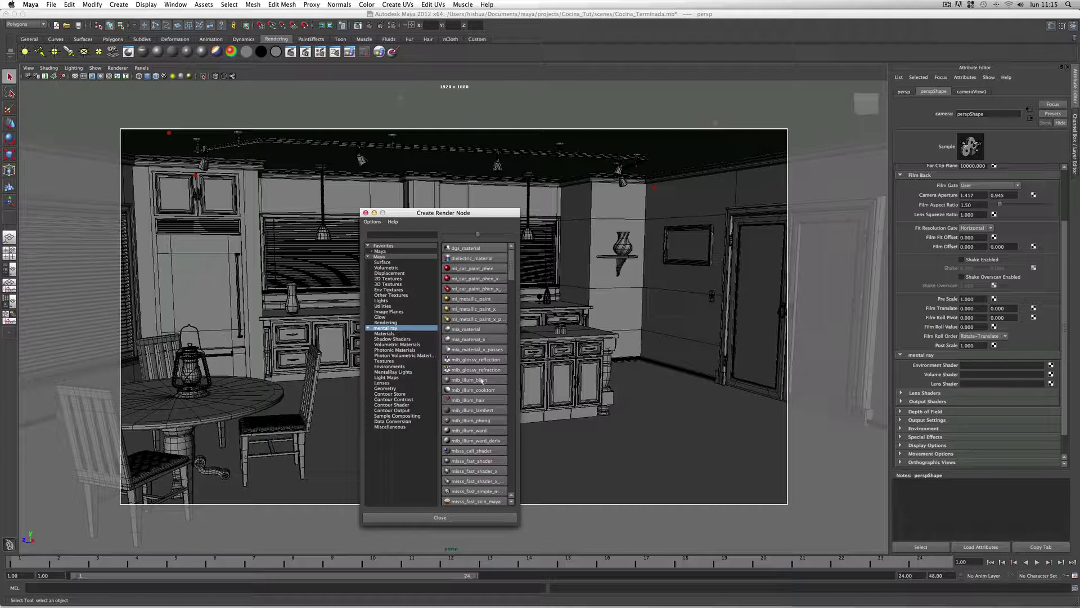
pyautogui.click(382, 383)
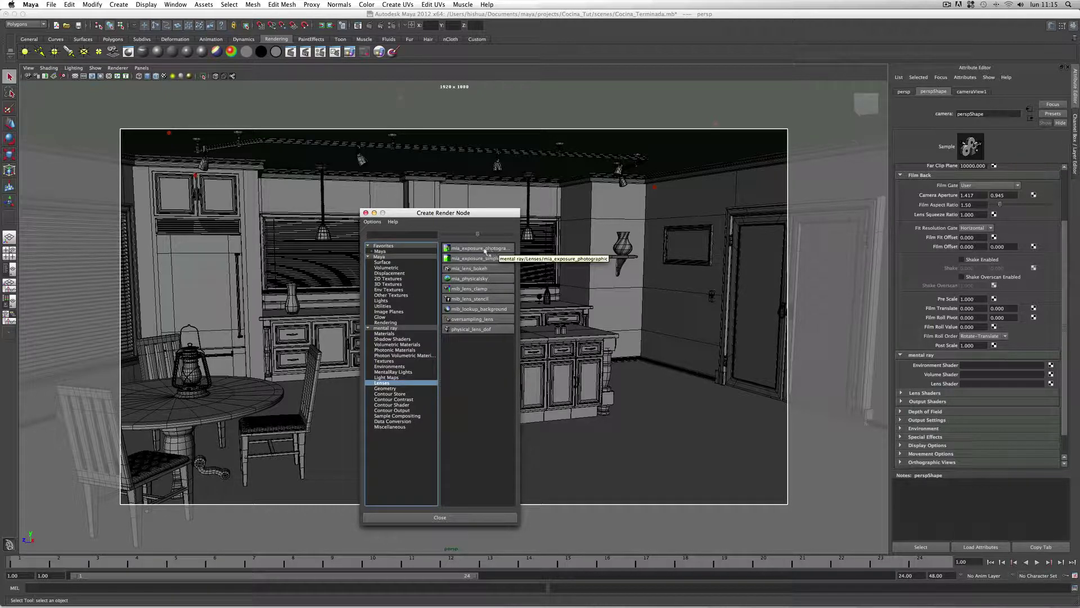
pyautogui.click(485, 248)
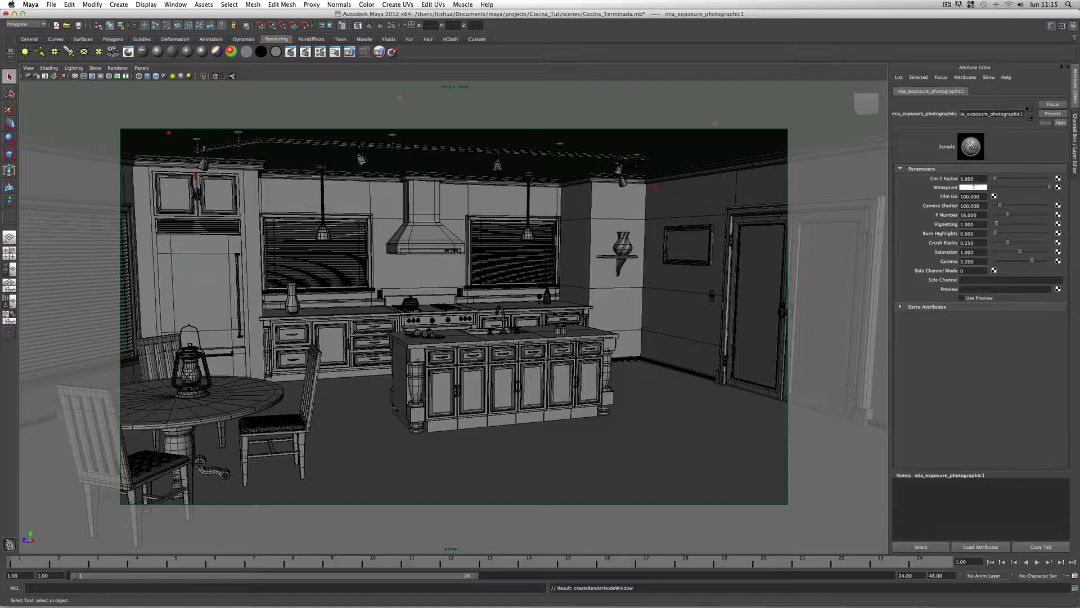
# - Render the current frame of the kitchen with mental ray
pyautogui.click(370, 26)
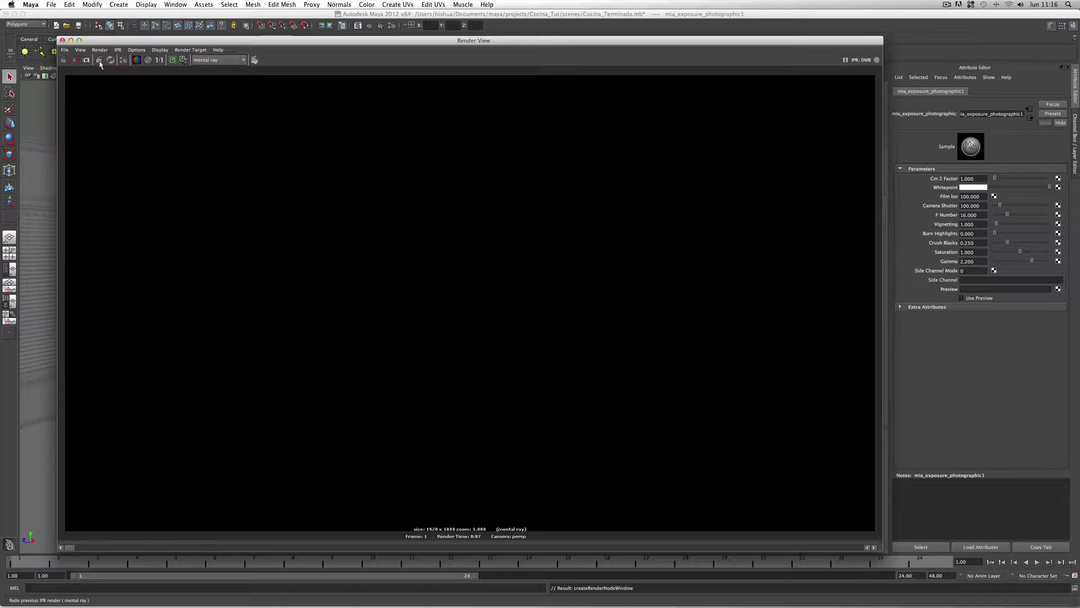
# - Start an IPR render and drag a tuning region across the kitchen image
pyautogui.click(100, 62)
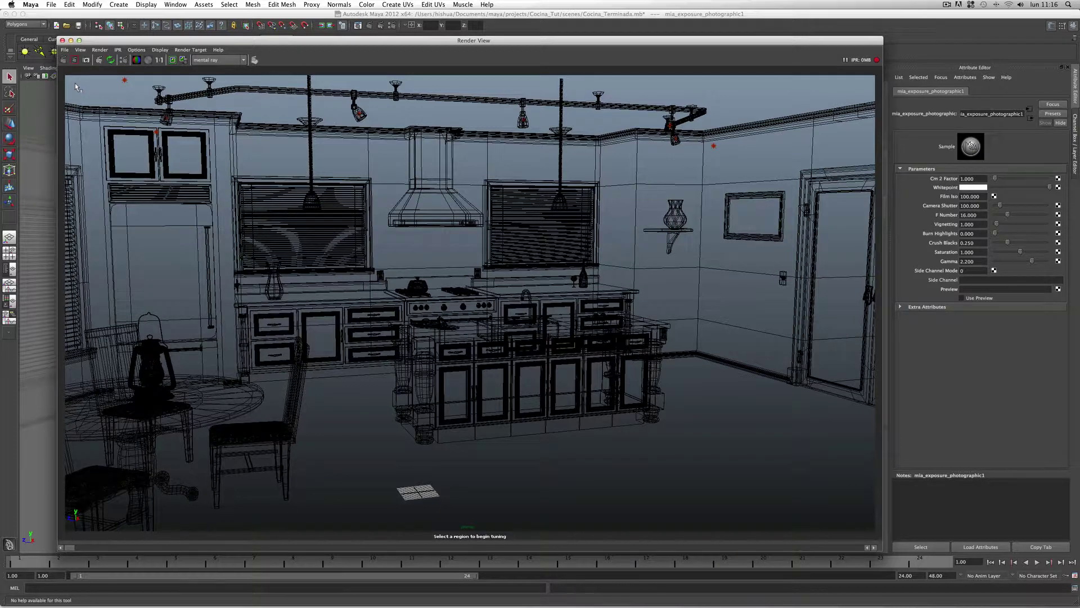
pyautogui.moveTo(74, 234); pyautogui.dragTo(861, 524)
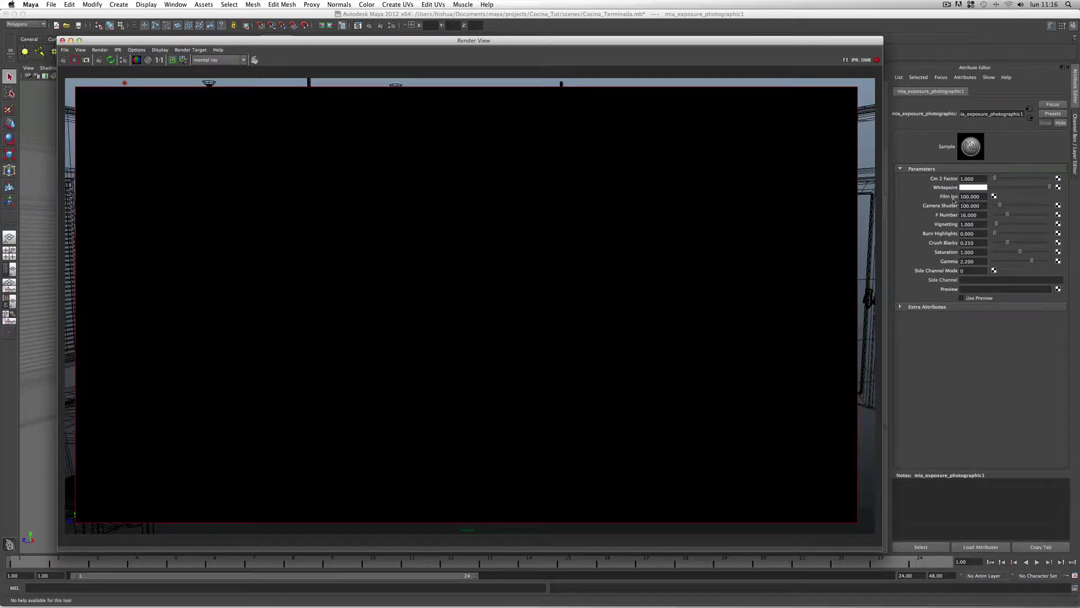
# - Give mia_exposure_photographic1 a Film Iso of 0 and a Cm 2 Factor of 5
pyautogui.click(983, 197)
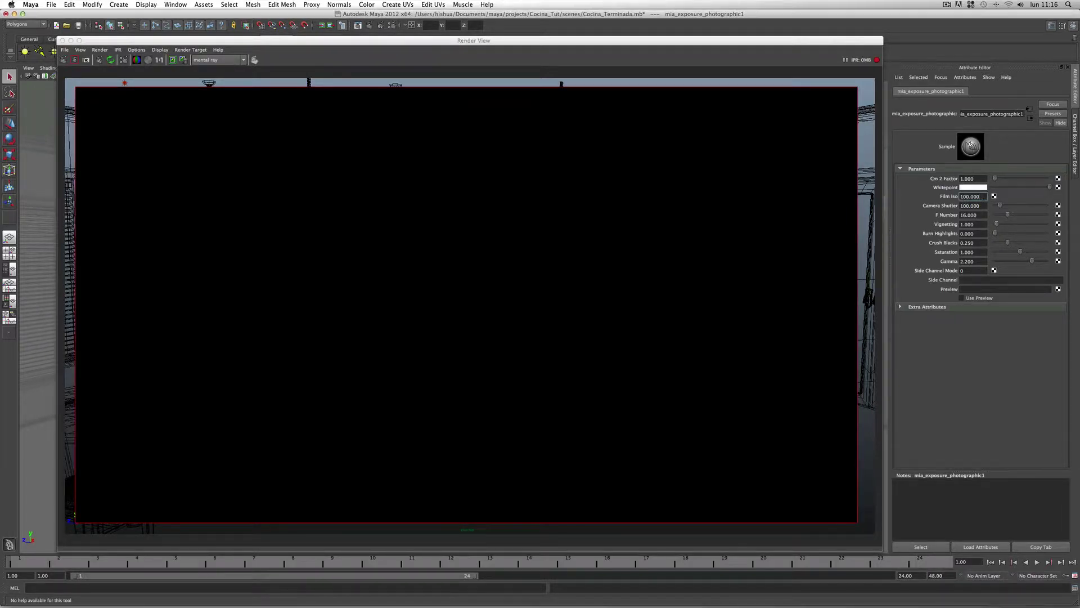
pyautogui.moveTo(982, 197); pyautogui.dragTo(950, 198)
pyautogui.write('0')
pyautogui.press('Return')
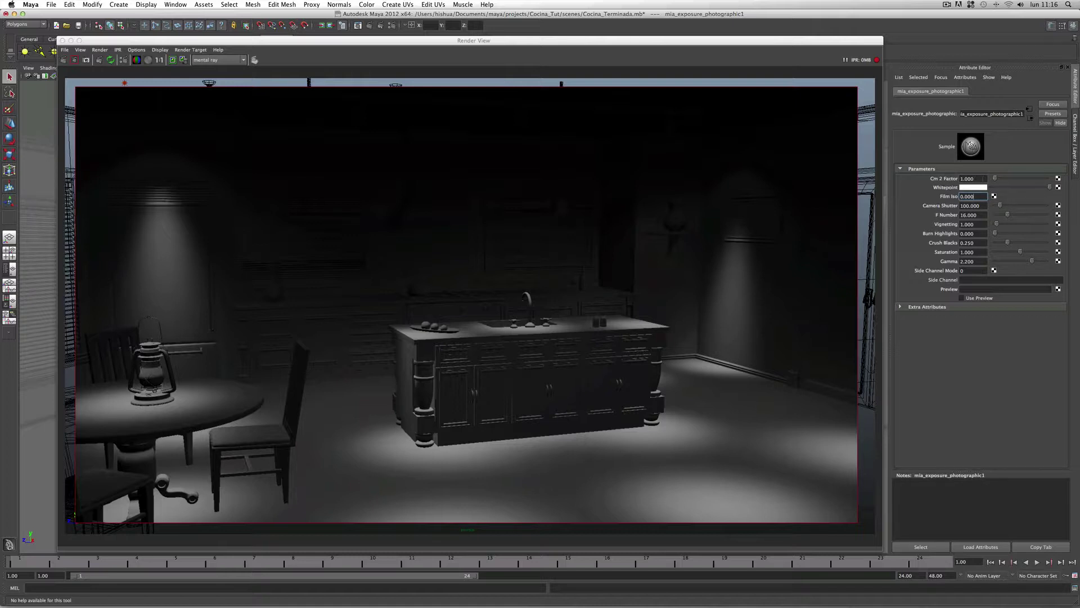
pyautogui.hotkey('shift', 'Tab')
pyautogui.write('5')
pyautogui.press('Return')
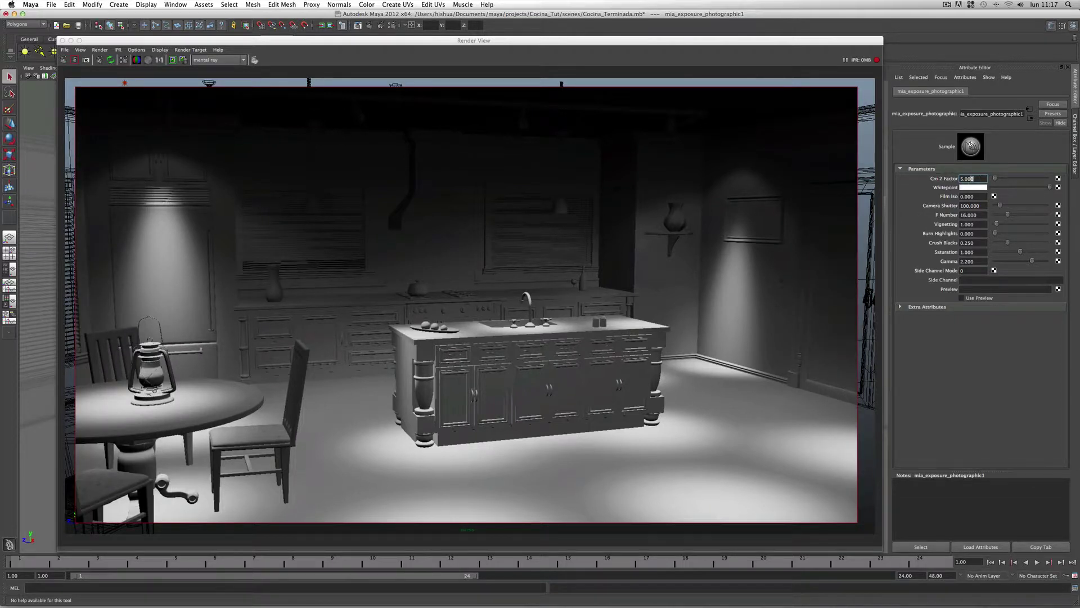
# - Raise the exposure's Cm 2 Factor to 10, then to 12
pyautogui.moveTo(969, 178); pyautogui.dragTo(954, 180)
pyautogui.write('10')
pyautogui.press('Return')
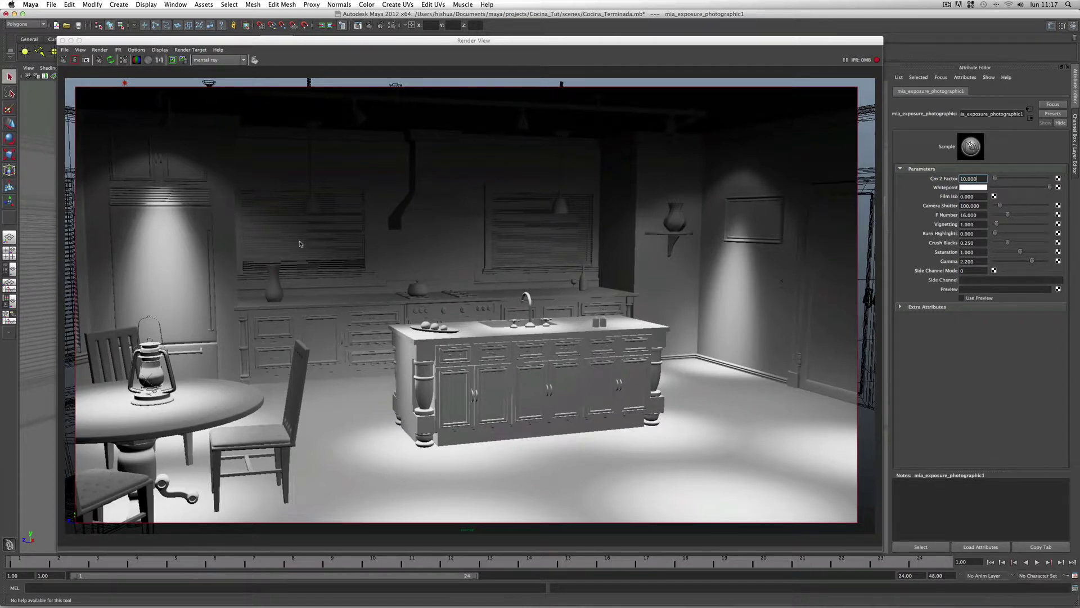
pyautogui.click(979, 179)
pyautogui.moveTo(984, 179); pyautogui.dragTo(940, 180)
pyautogui.write('12')
pyautogui.press('Return')
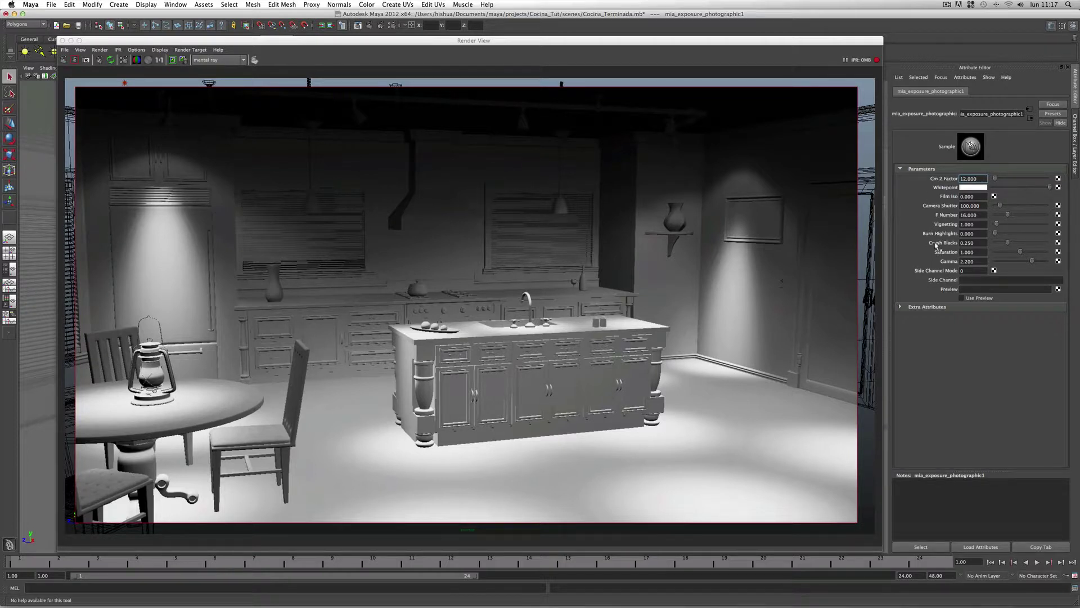
# - Set Crush Blacks to 0.1 and close the Render View
pyautogui.doubleClick(974, 243)
pyautogui.press('BackSpace')
pyautogui.write('100')
pyautogui.press('Return')
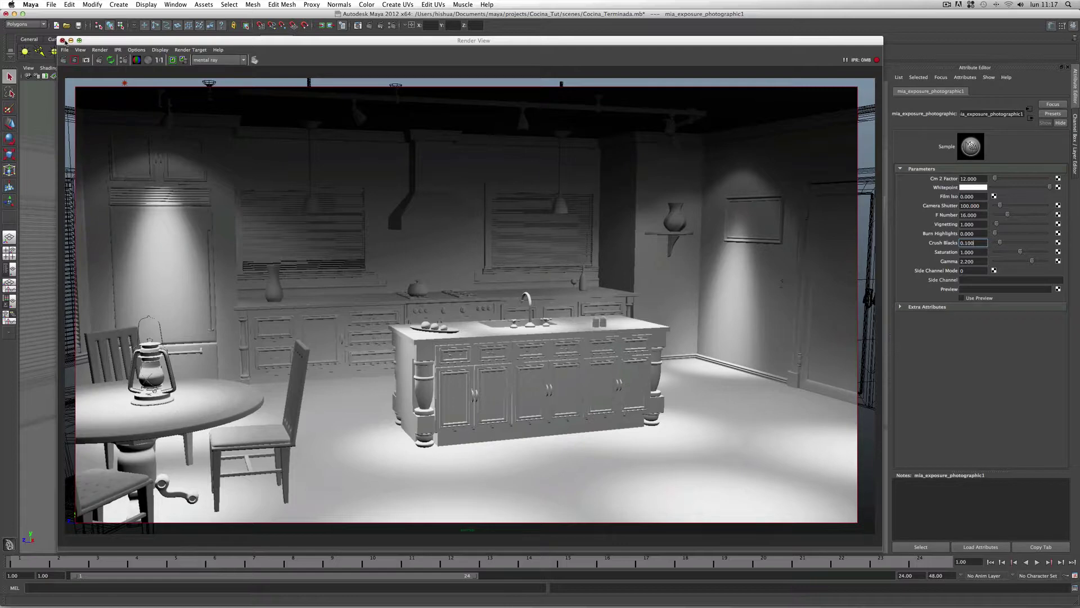
pyautogui.click(63, 40)
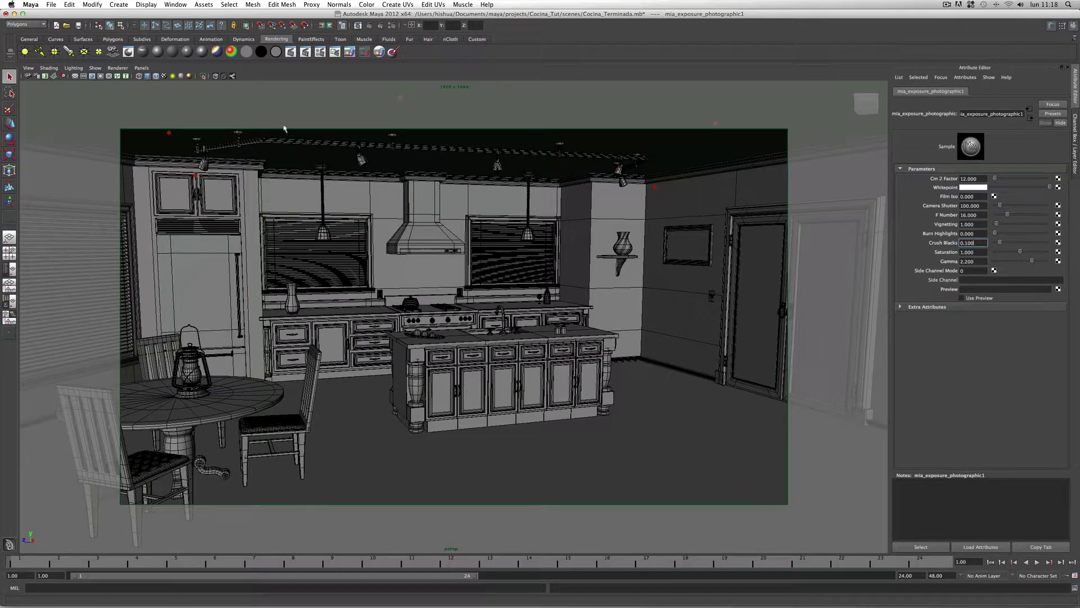
pyautogui.click(370, 26)
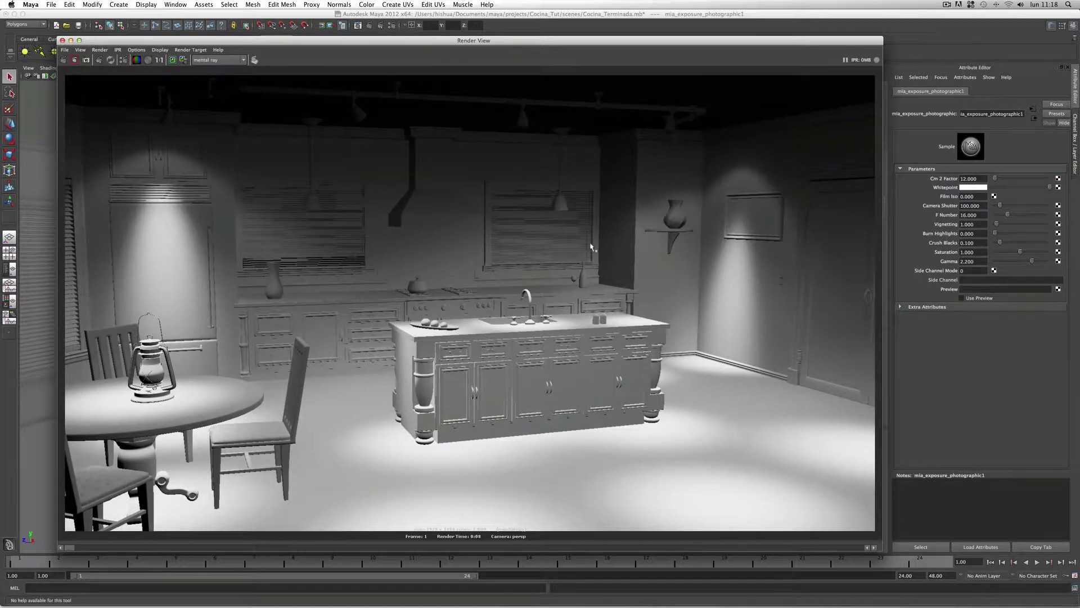
pyautogui.click(62, 41)
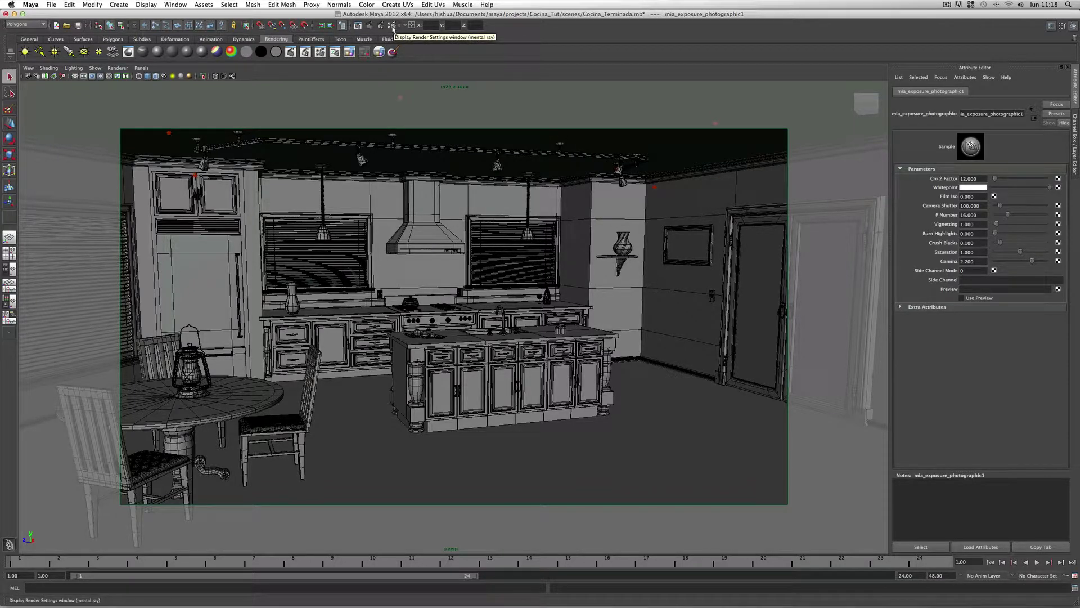
# - Render a comparison frame with Global Illumination and Final Gathering both turned off
pyautogui.click(393, 27)
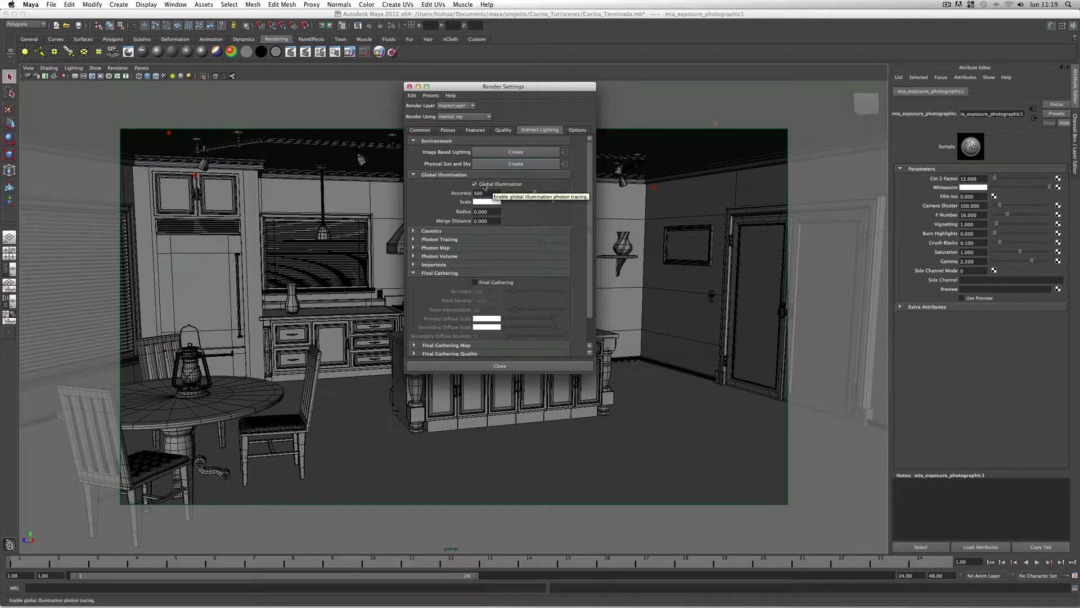
pyautogui.click(476, 283)
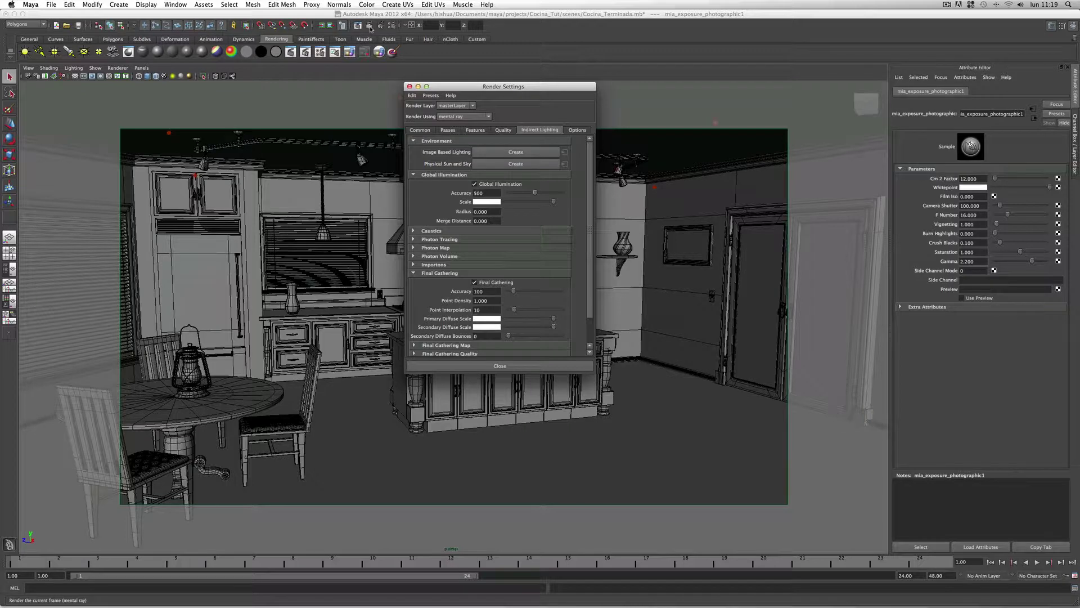
pyautogui.click(475, 184)
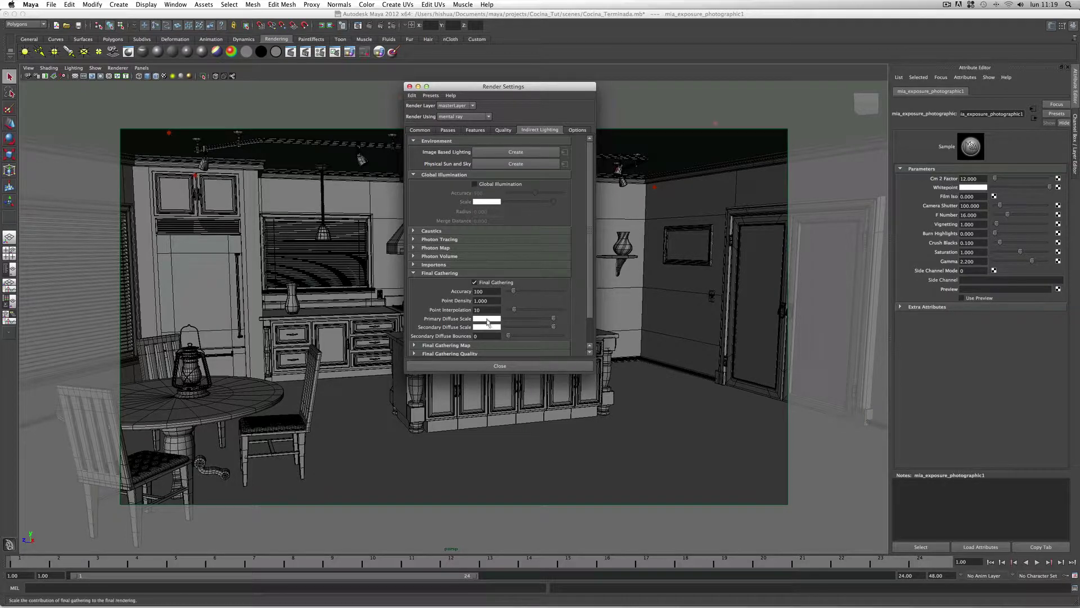
pyautogui.click(474, 282)
pyautogui.click(369, 25)
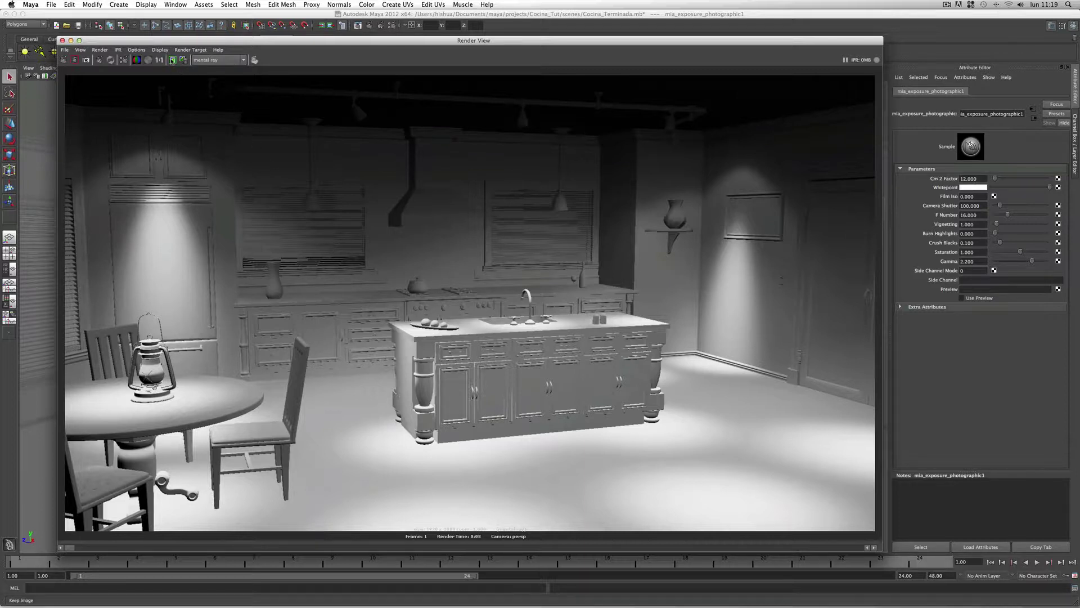
# - Keep that render, re-enable Global Illumination and Final Gathering, and restore the Render View
pyautogui.click(174, 62)
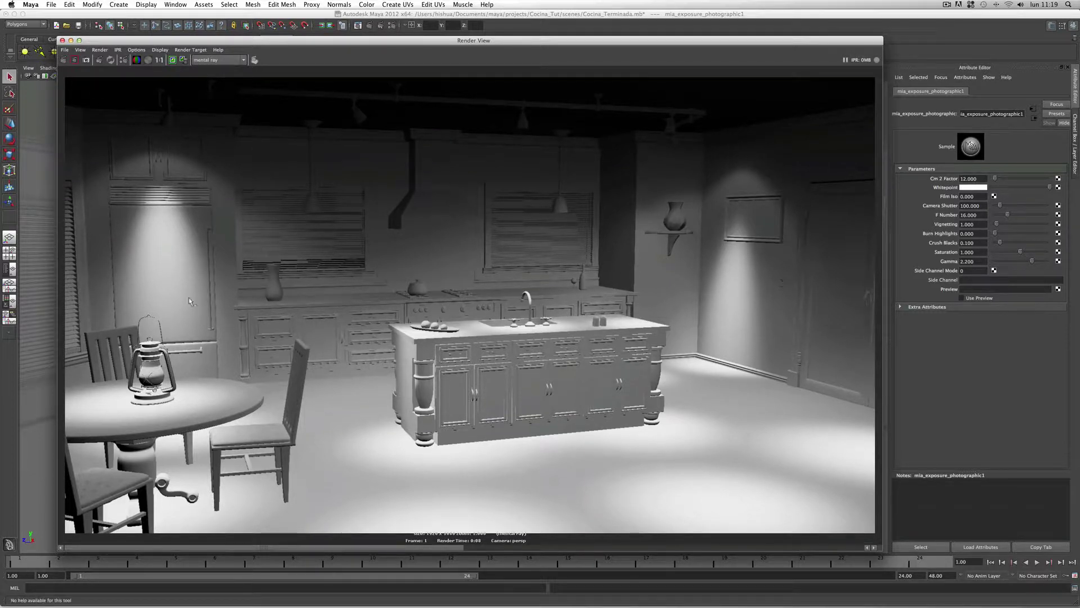
pyautogui.click(71, 40)
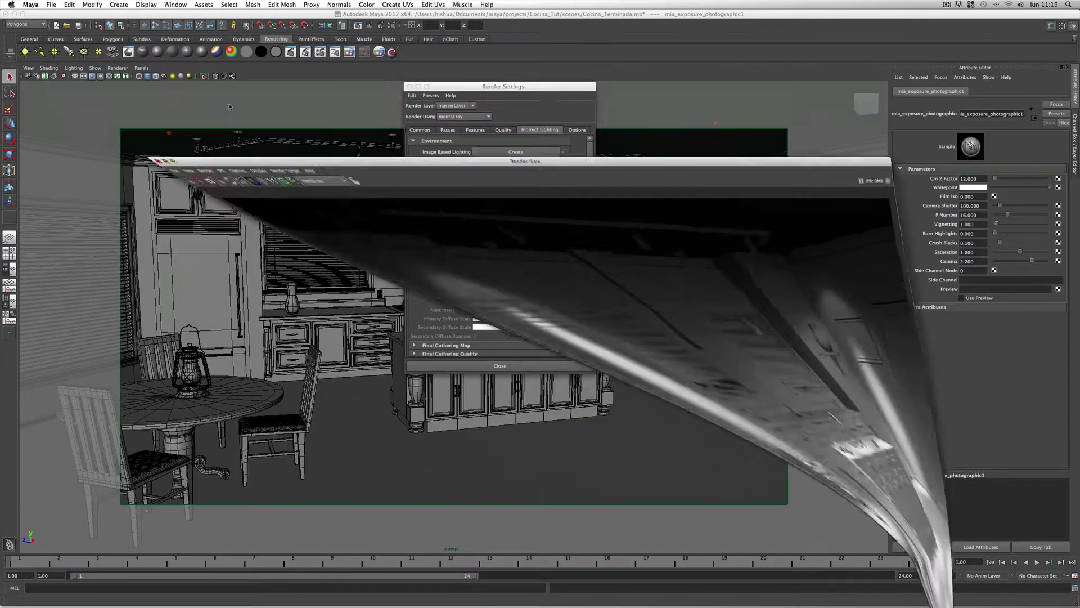
pyautogui.click(475, 185)
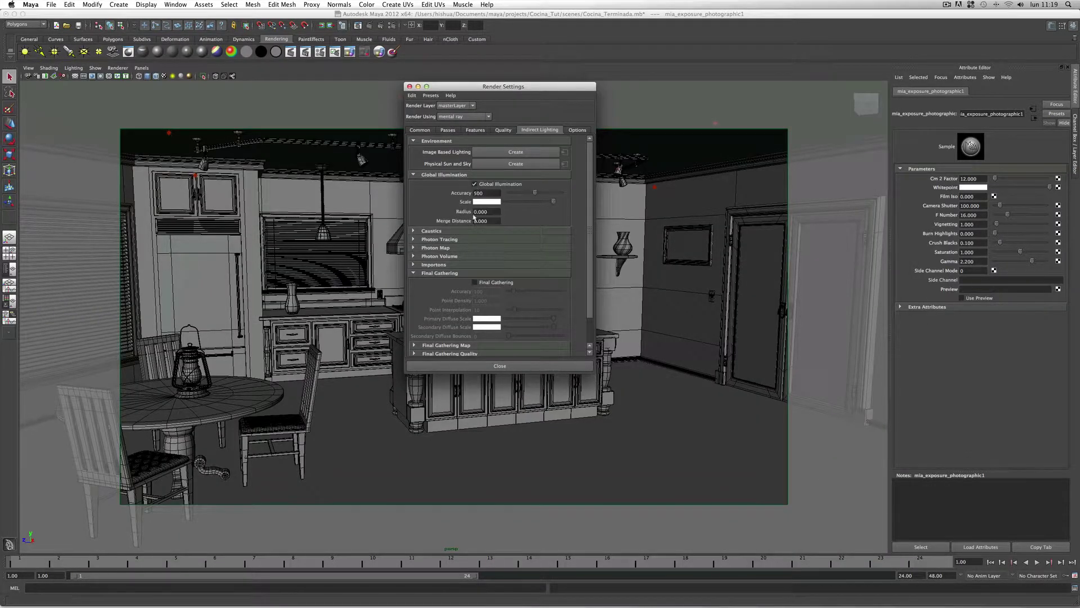
pyautogui.click(475, 282)
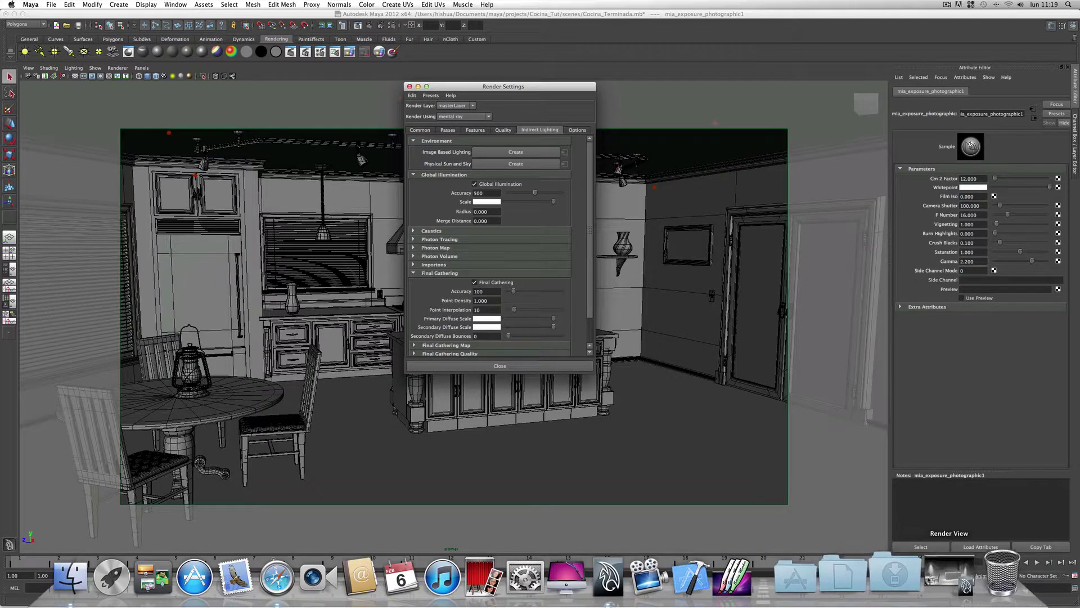
pyautogui.click(943, 577)
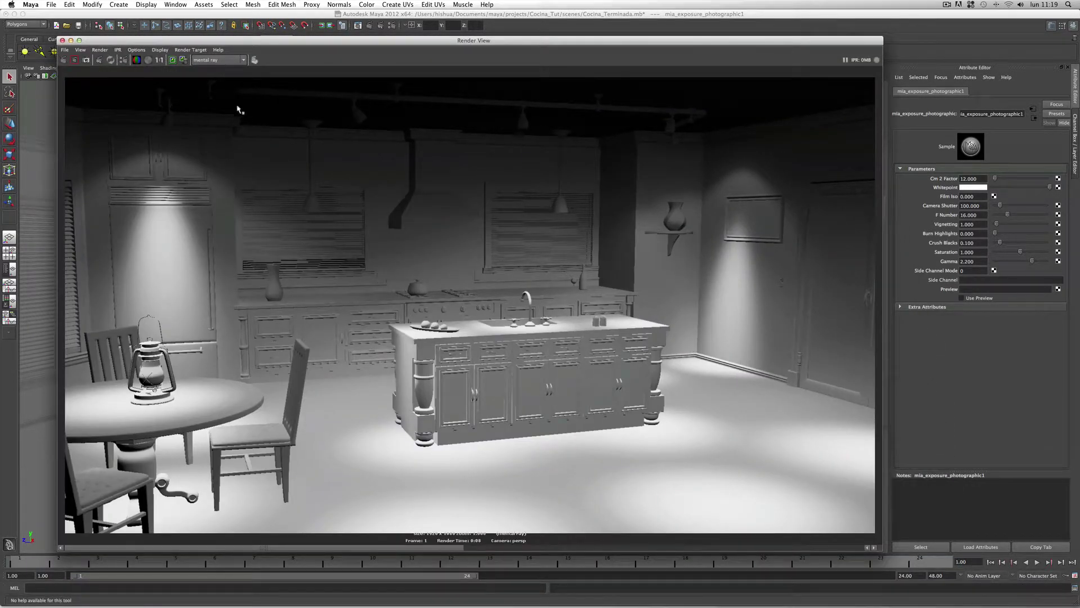
# - Redo the previous render so the kitchen renders with Final Gathering enabled
pyautogui.click(64, 59)
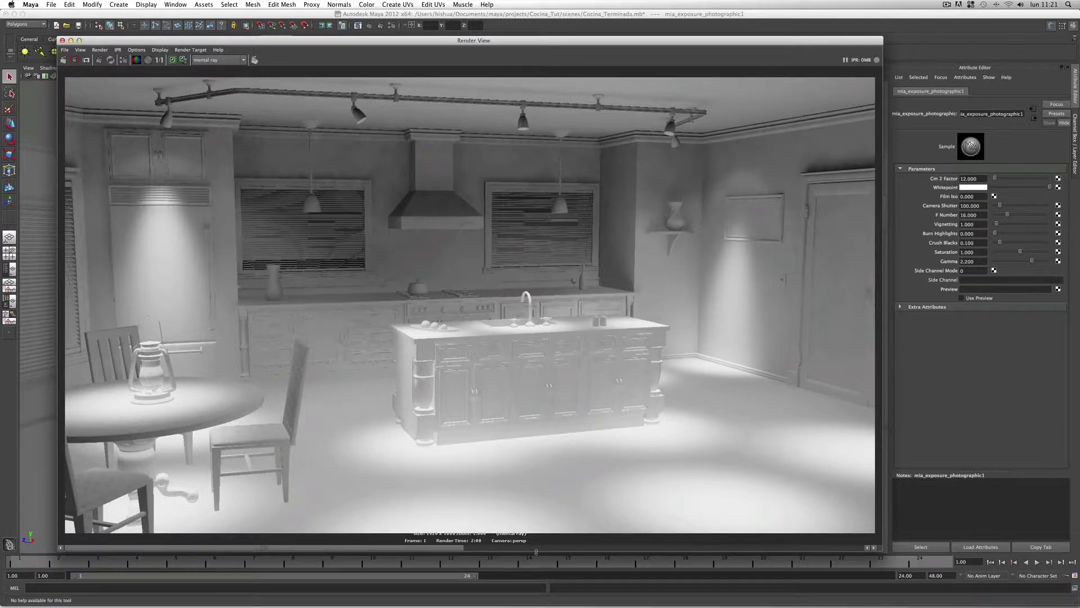
# - Compare the stored darker render with the new bright one, then close the Render View
pyautogui.click(651, 549)
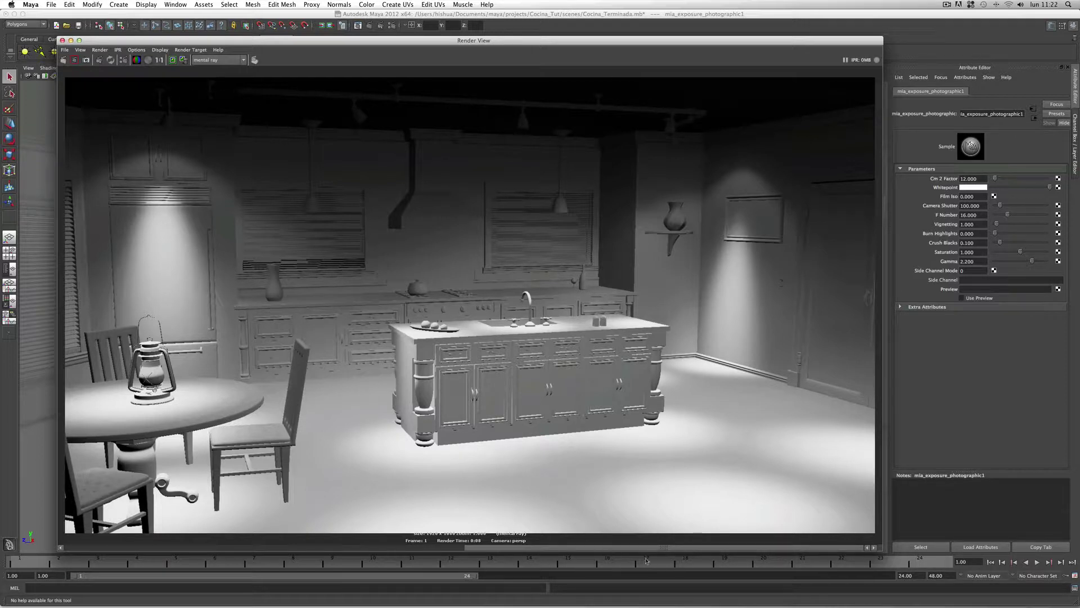
pyautogui.click(414, 549)
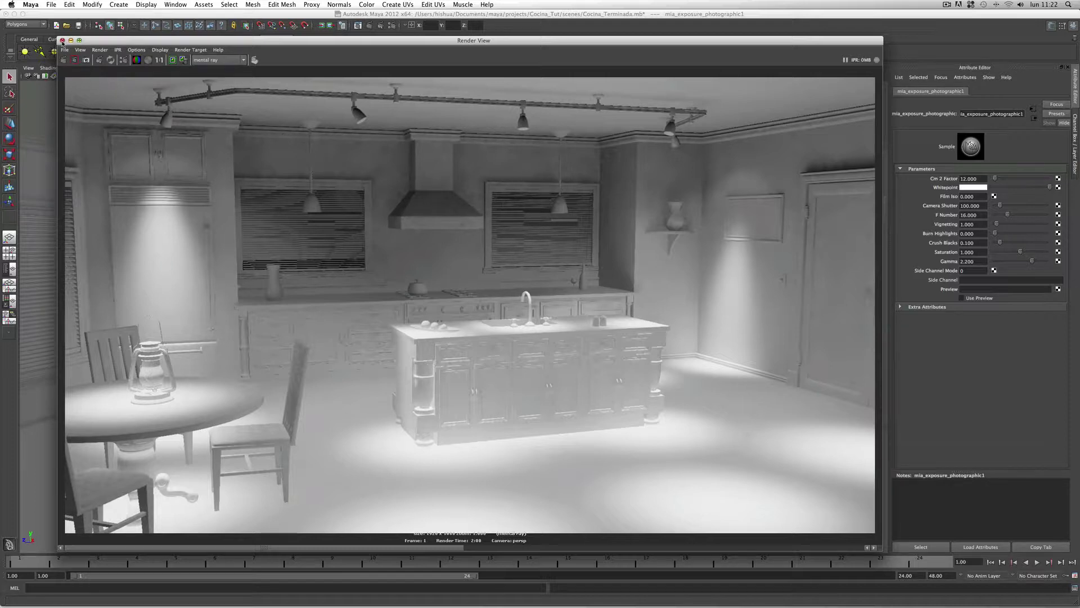
pyautogui.click(62, 40)
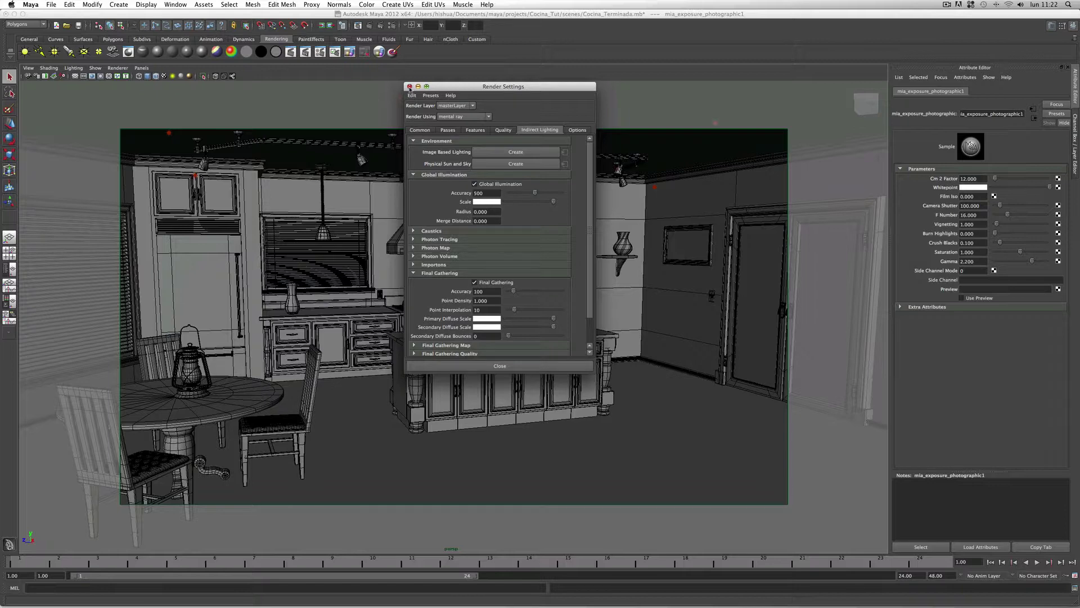
# - In four views, marquee-select all twelve point lights in Top and pick their shape nodes
pyautogui.click(410, 87)
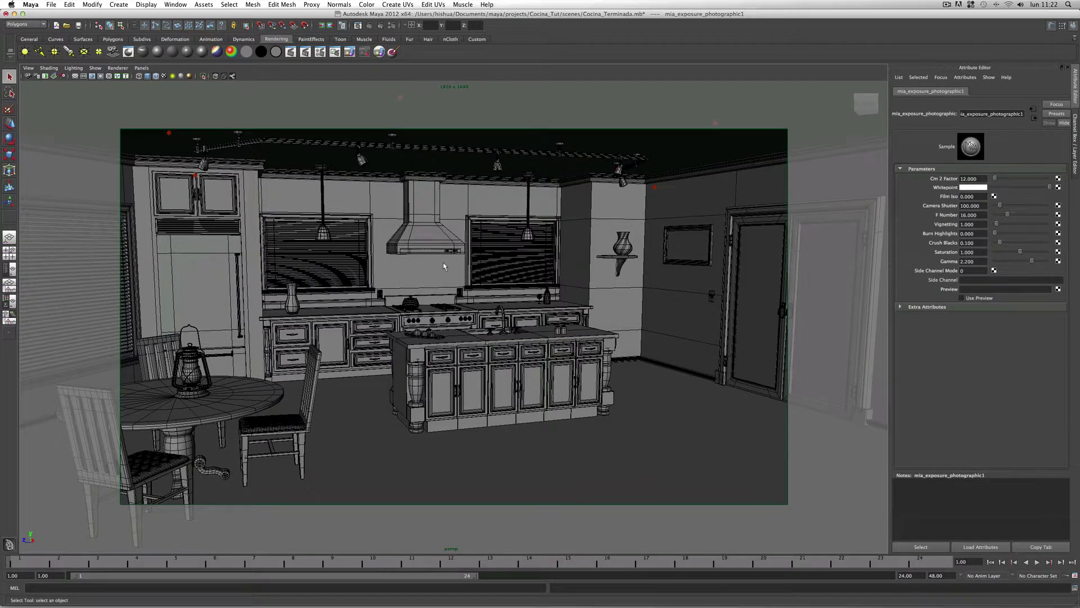
pyautogui.press('space')
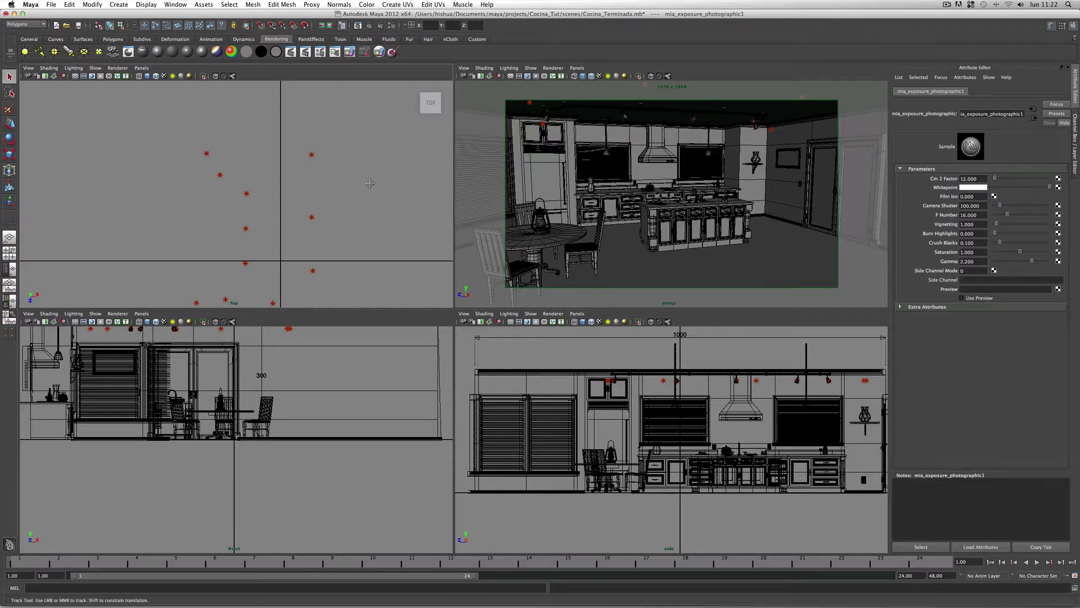
pyautogui.click(373, 196)
pyautogui.keyDown('alt'); pyautogui.moveTo(373, 204); pyautogui.dragTo(373, 175, button='middle'); pyautogui.keyUp('alt')
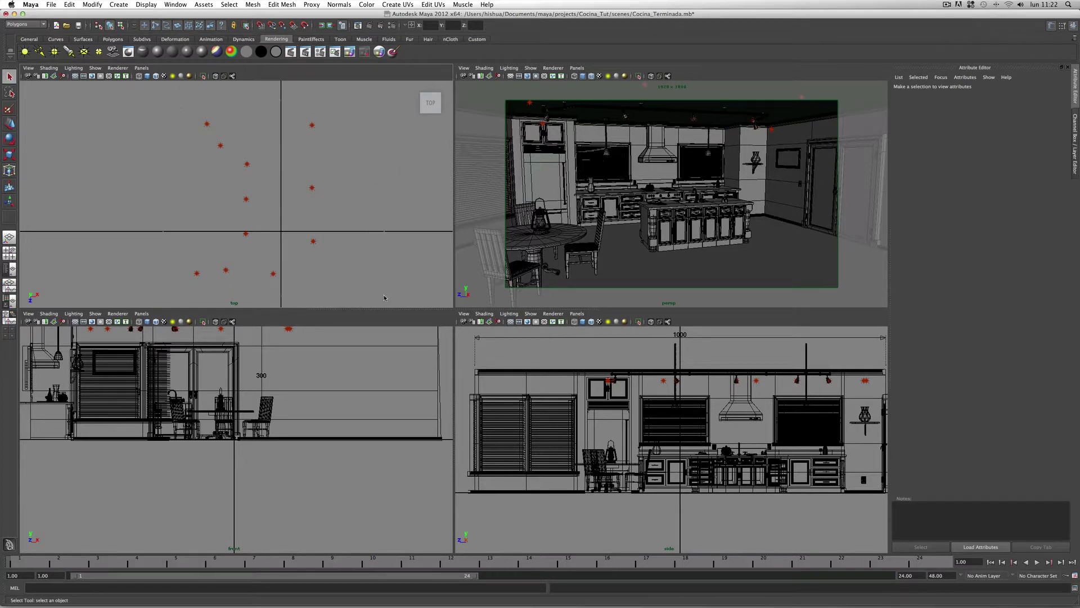
pyautogui.moveTo(385, 297); pyautogui.dragTo(185, 110)
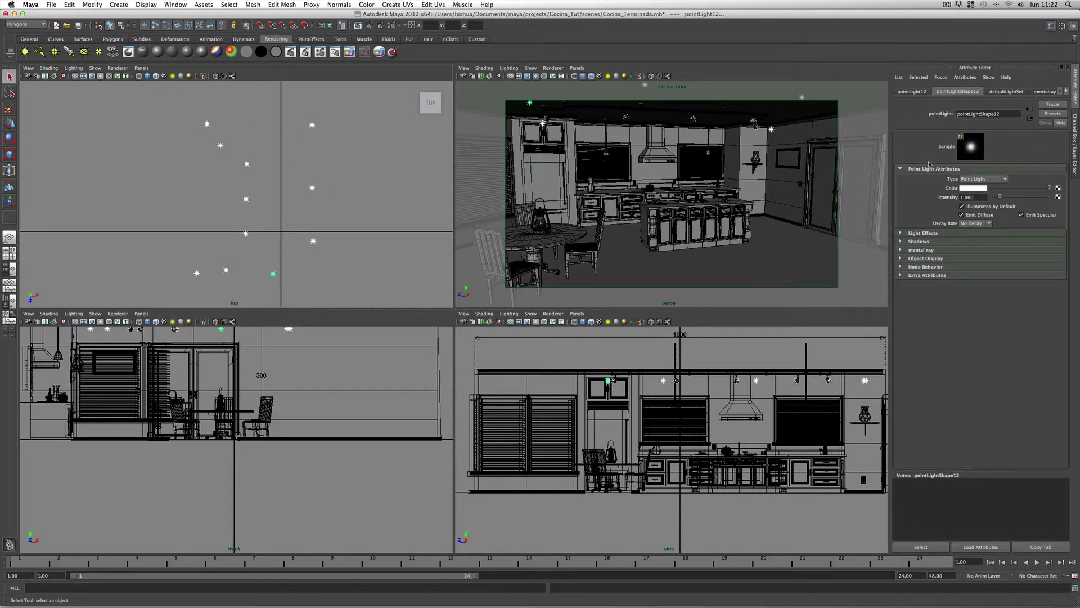
pyautogui.hotkey('ctrl', 'a')
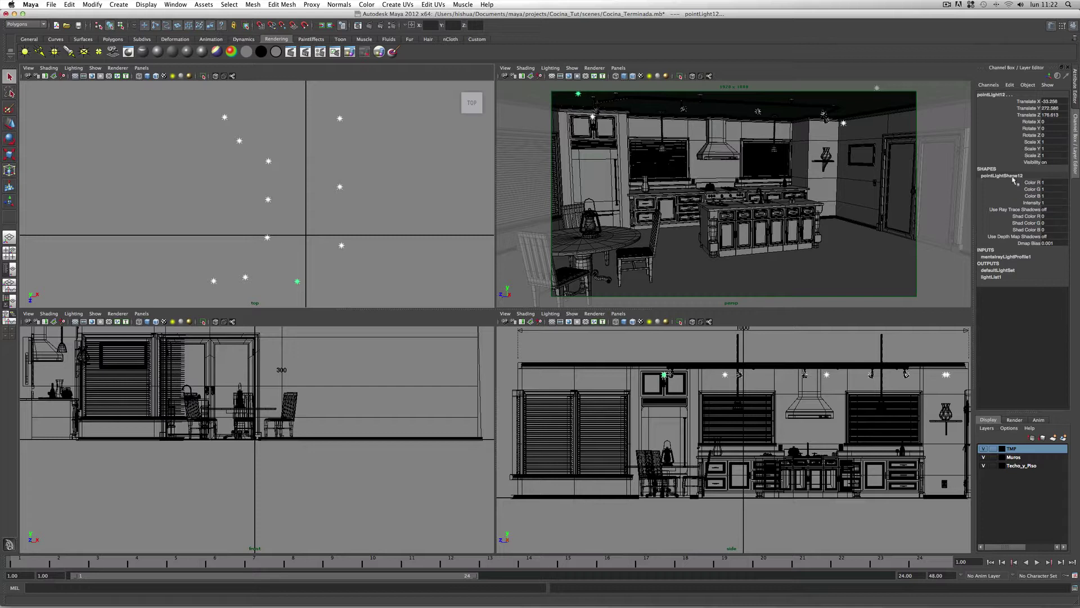
pyautogui.click(1012, 176)
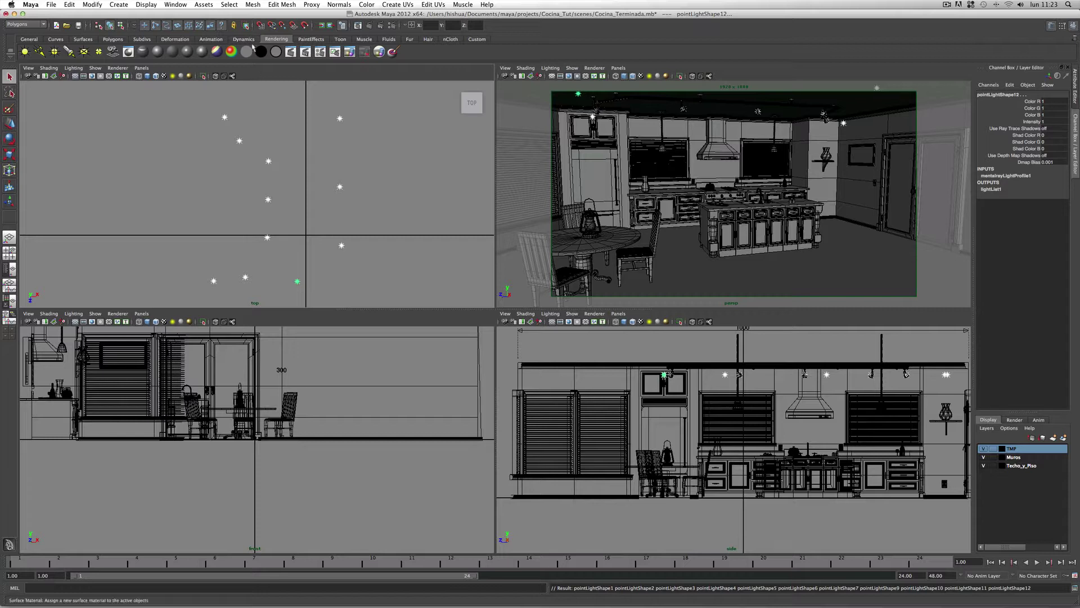
# - Open the Attribute Spread Sheet on its All tab for the selected light shapes
pyautogui.click(175, 5)
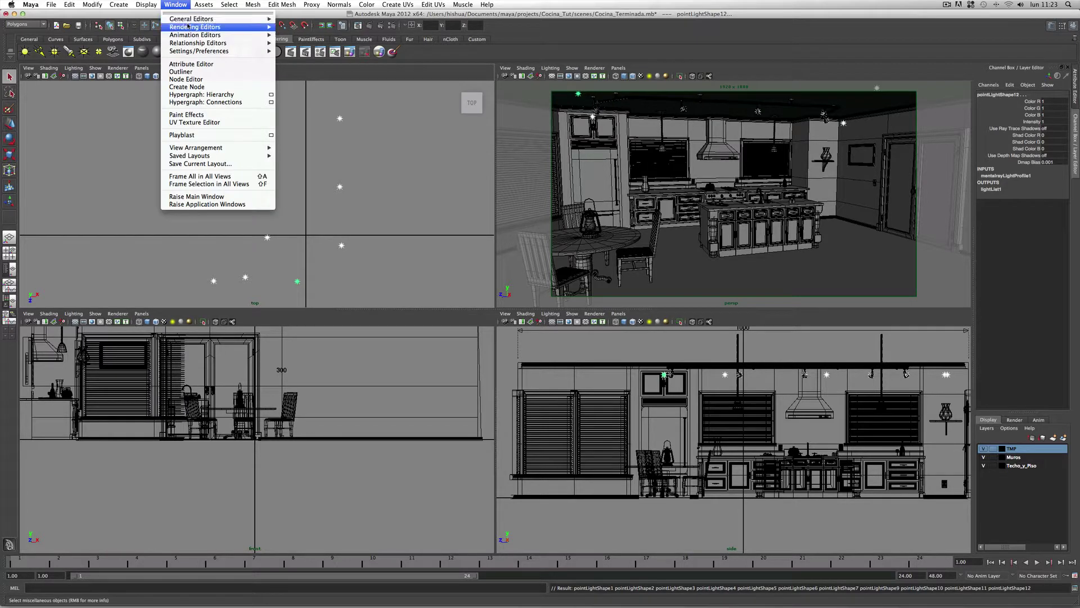
pyautogui.moveTo(192, 19)
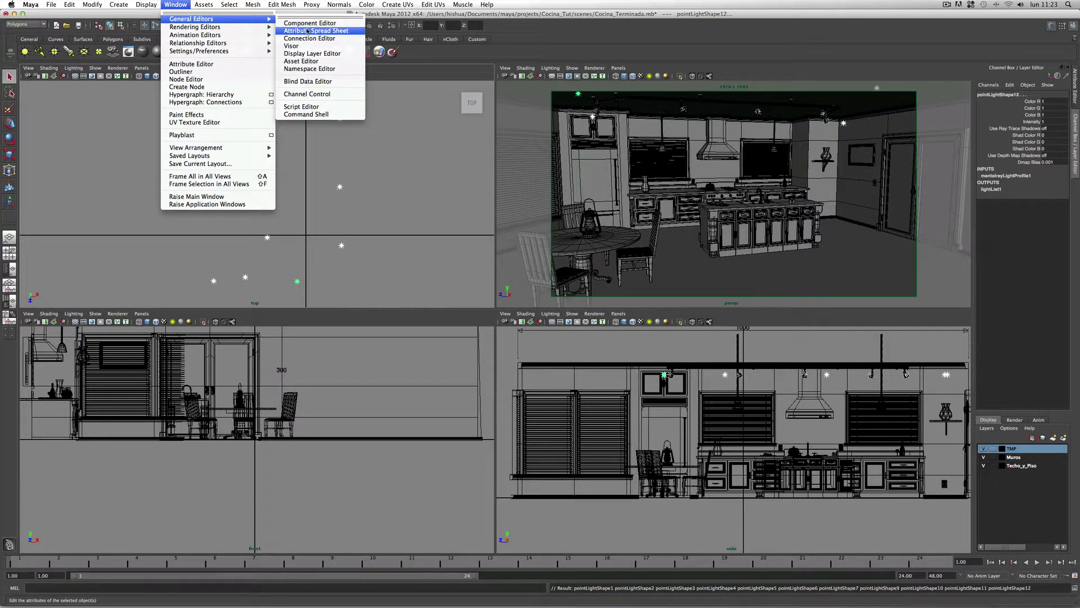
pyautogui.click(308, 31)
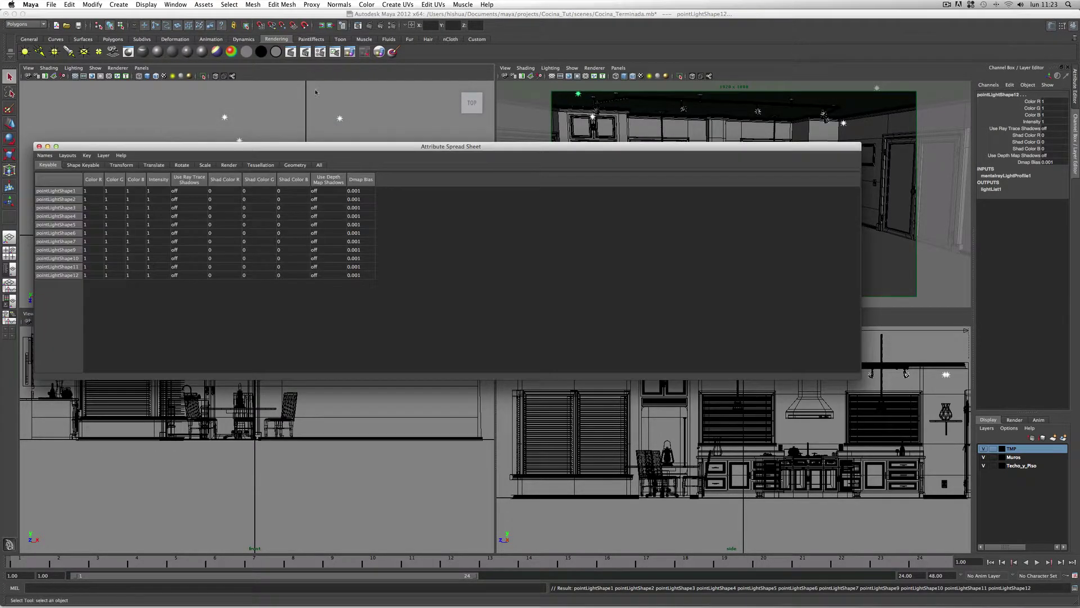
pyautogui.click(320, 165)
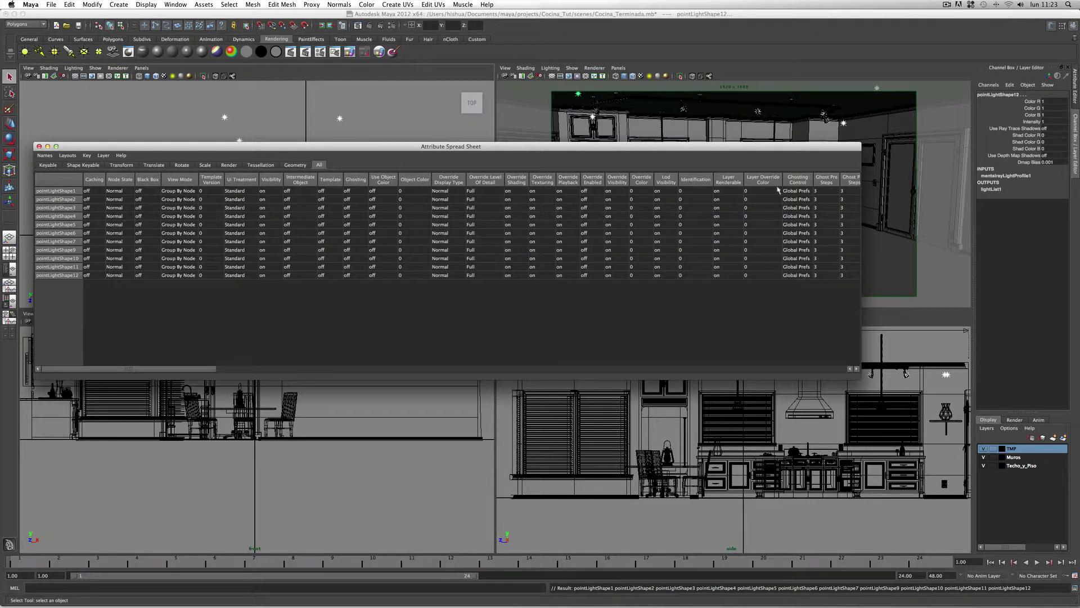
pyautogui.click(856, 369)
pyautogui.click(856, 369)
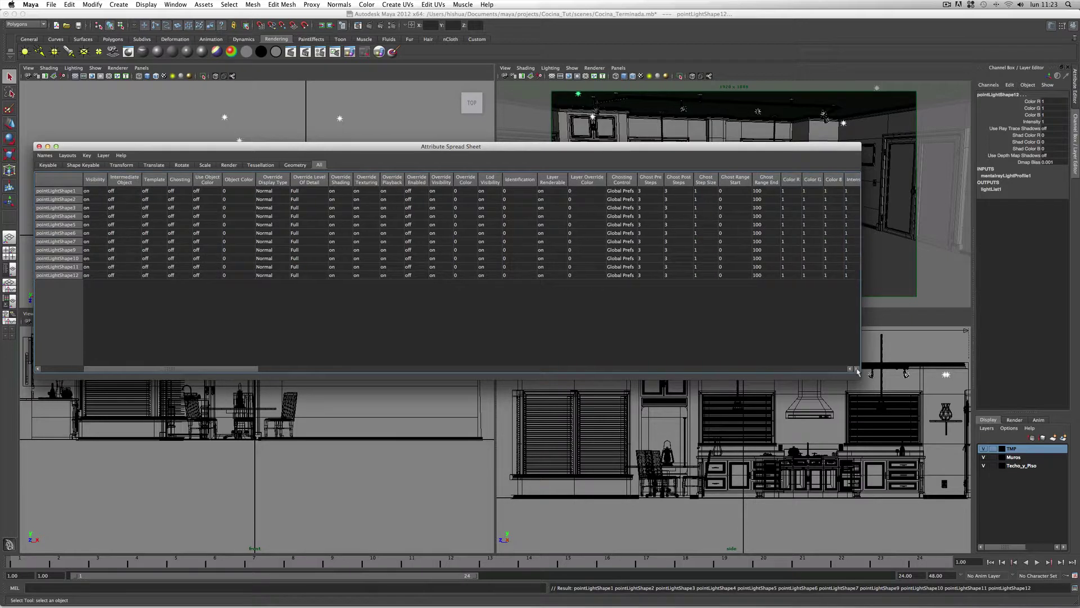
pyautogui.click(856, 369)
pyautogui.click(857, 369)
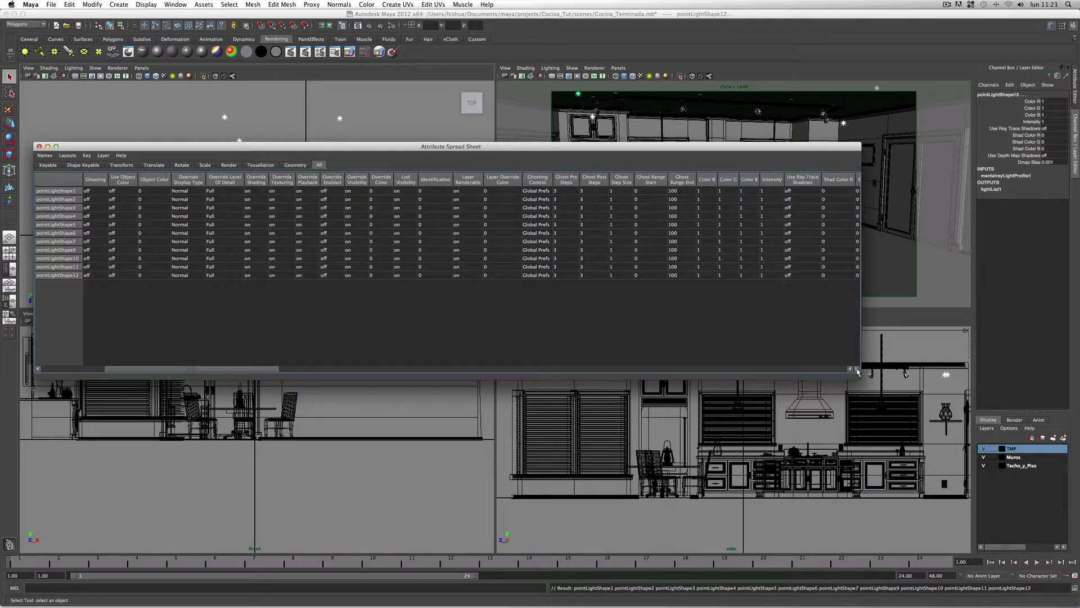
pyautogui.click(857, 370)
pyautogui.click(857, 369)
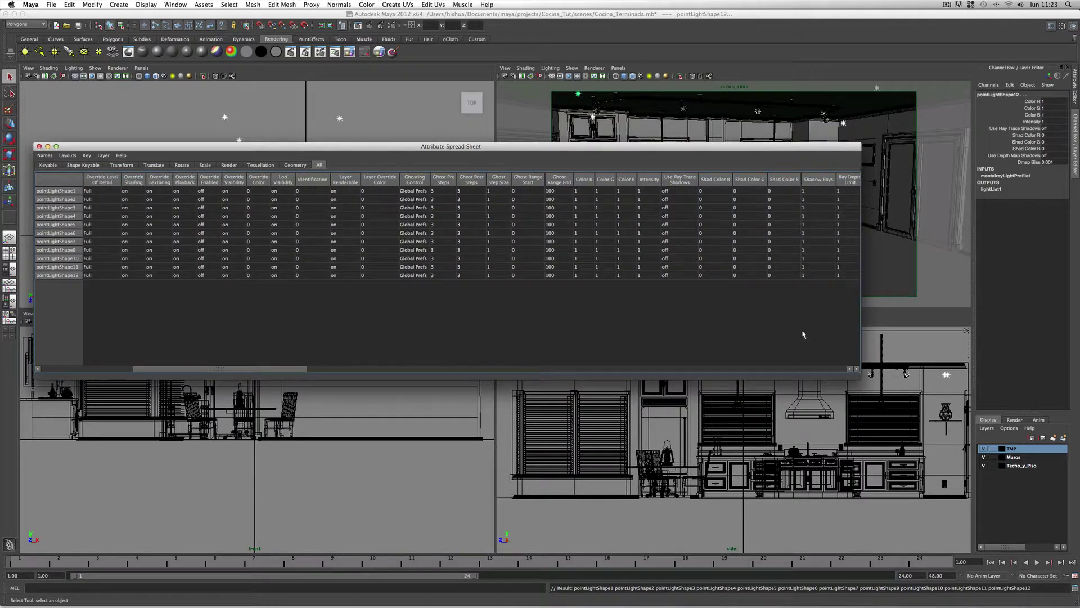
# - Set the Use Ray Trace Shadows column to 1 for all lights and close the spreadsheet
pyautogui.click(677, 181)
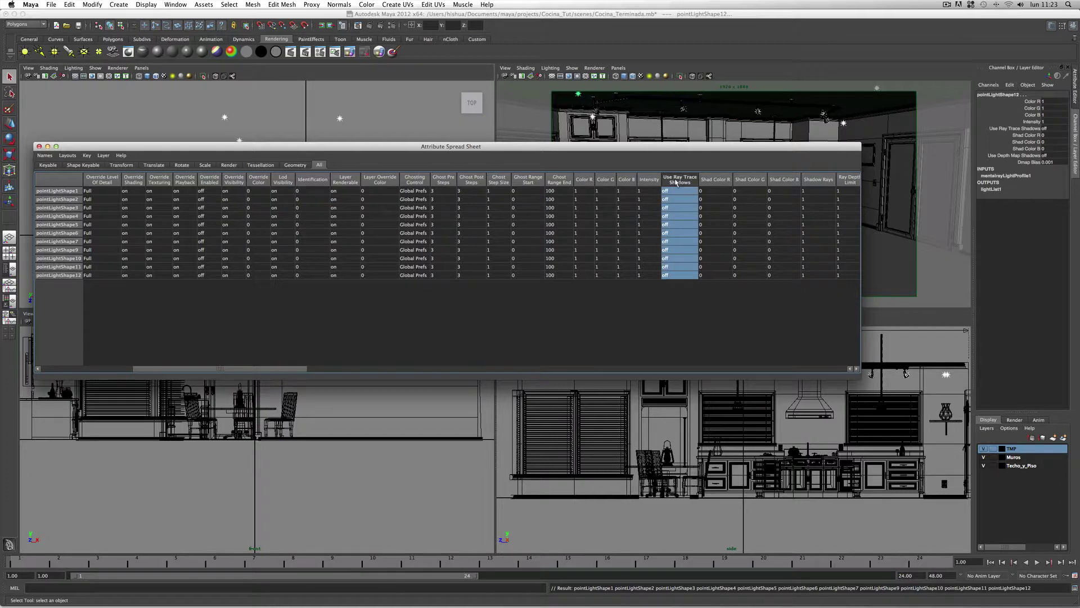
pyautogui.write('1')
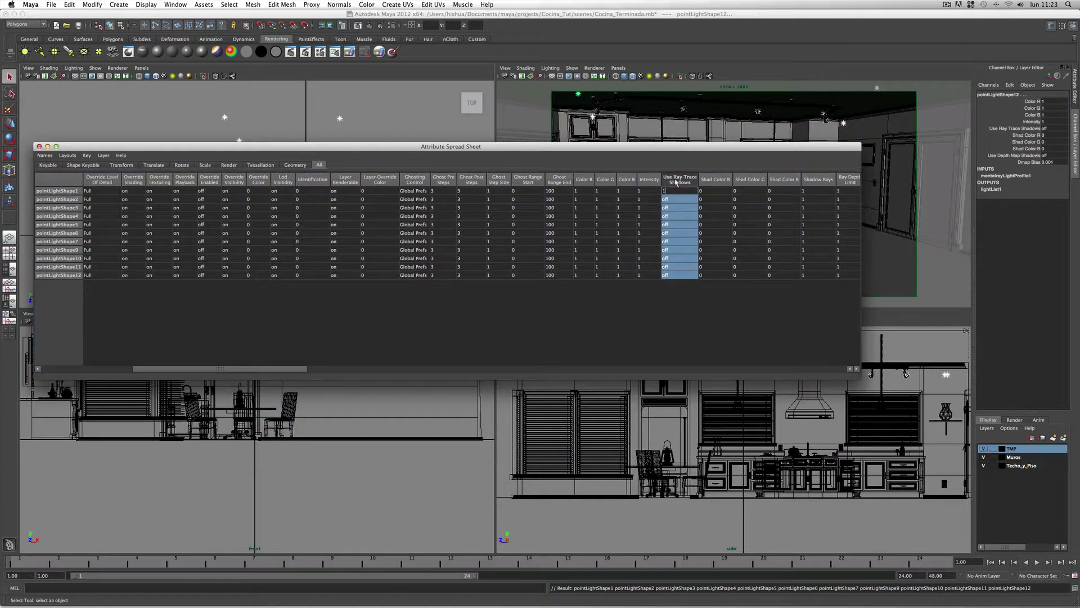
pyautogui.press('Return')
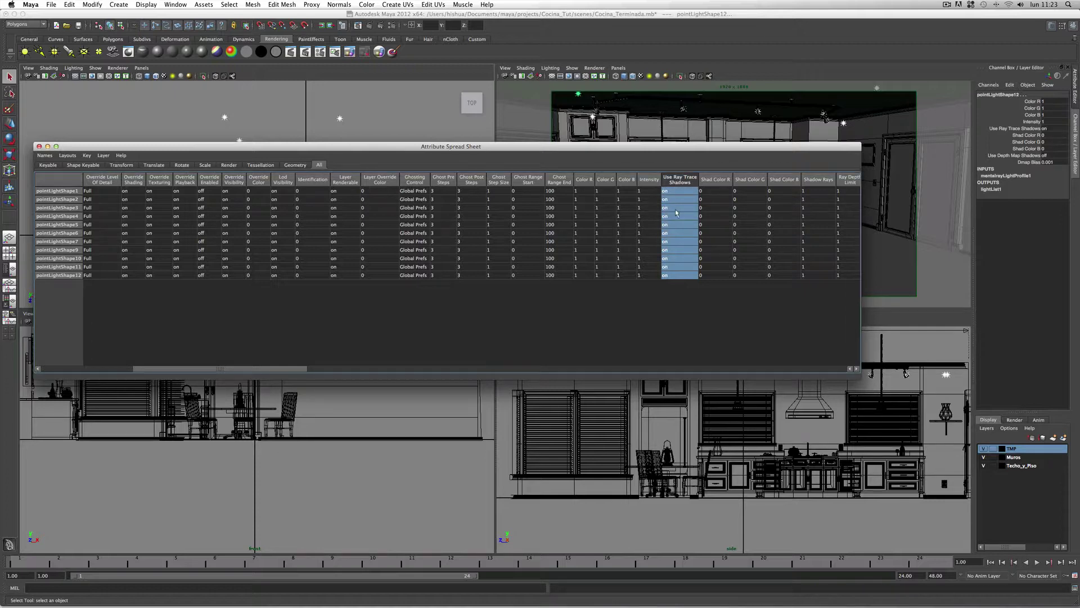
pyautogui.click(39, 147)
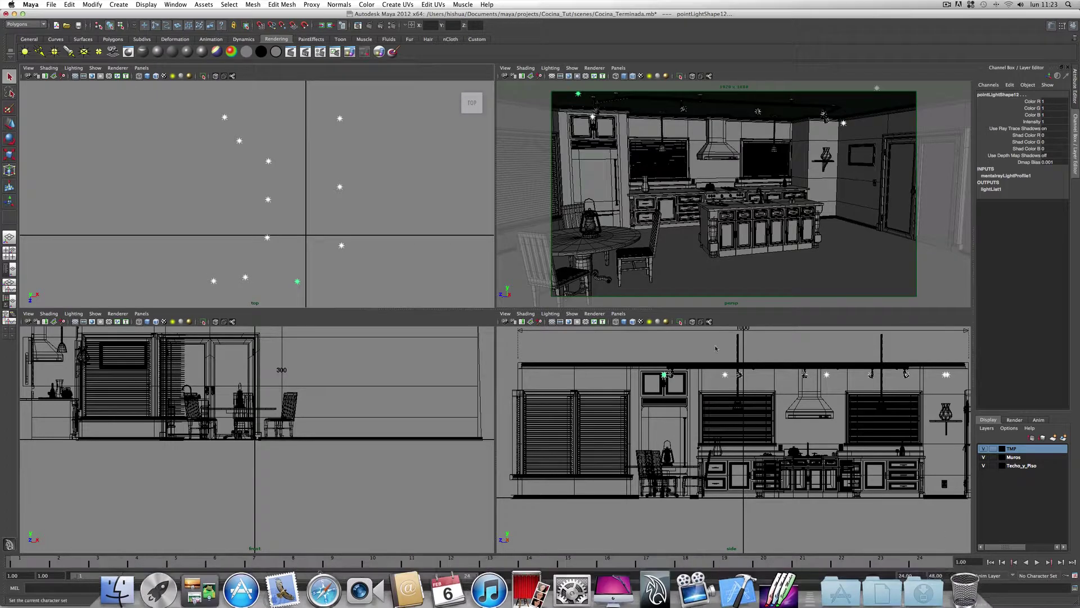
# - Render the current frame in mental ray, then minimize the Render View once it finishes
pyautogui.click(359, 26)
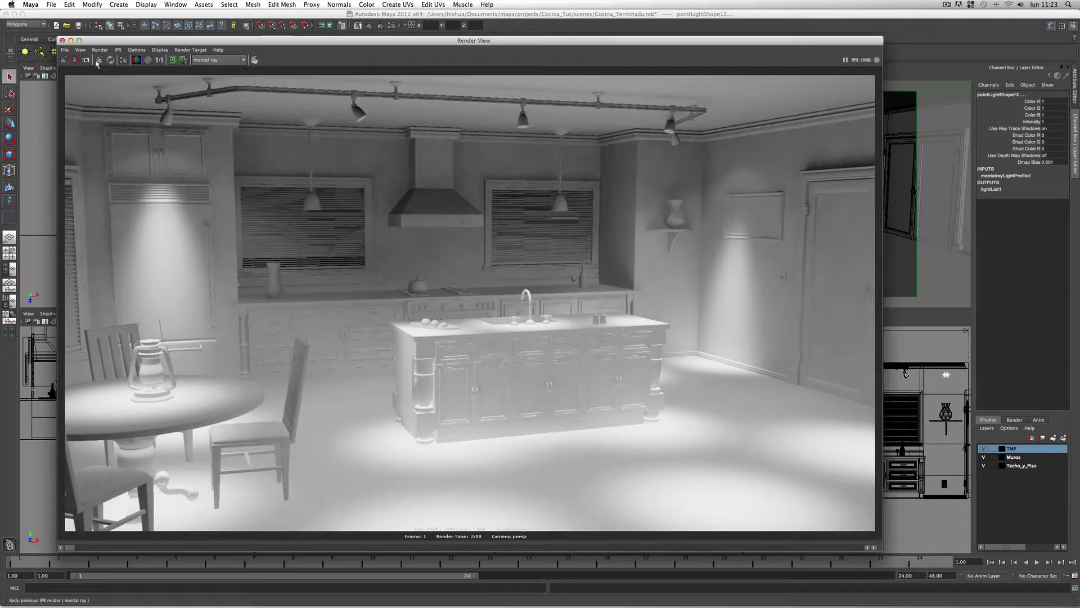
pyautogui.click(98, 62)
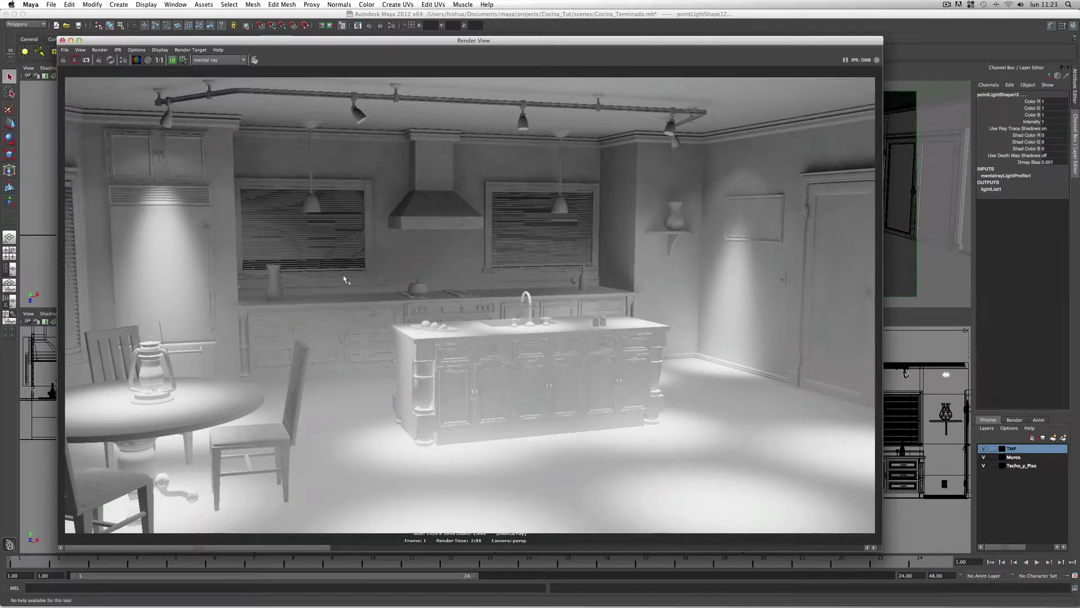
pyautogui.click(64, 62)
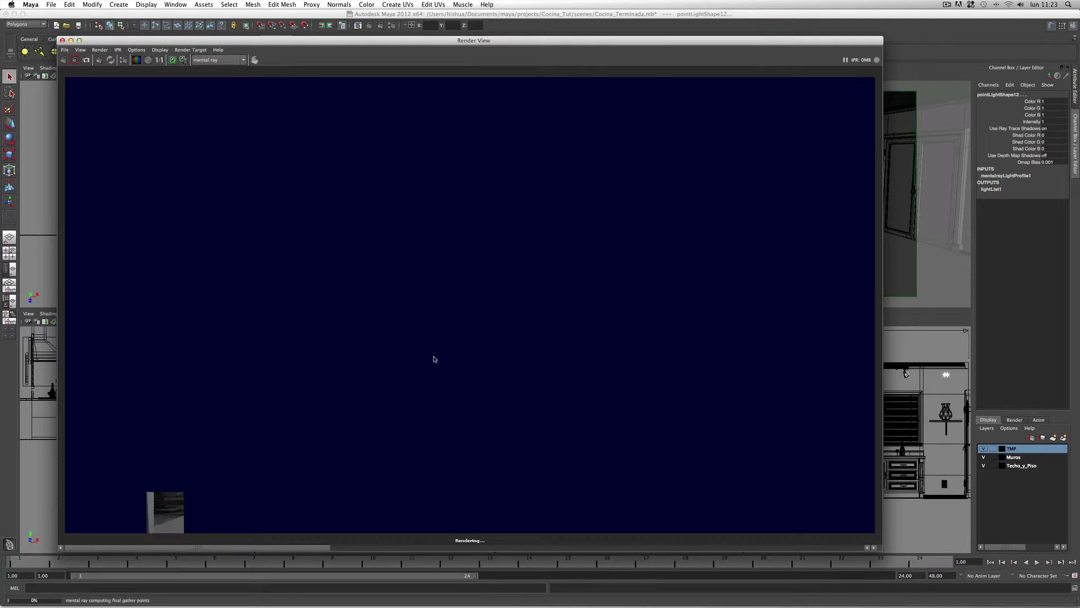
pyautogui.click(948, 5)
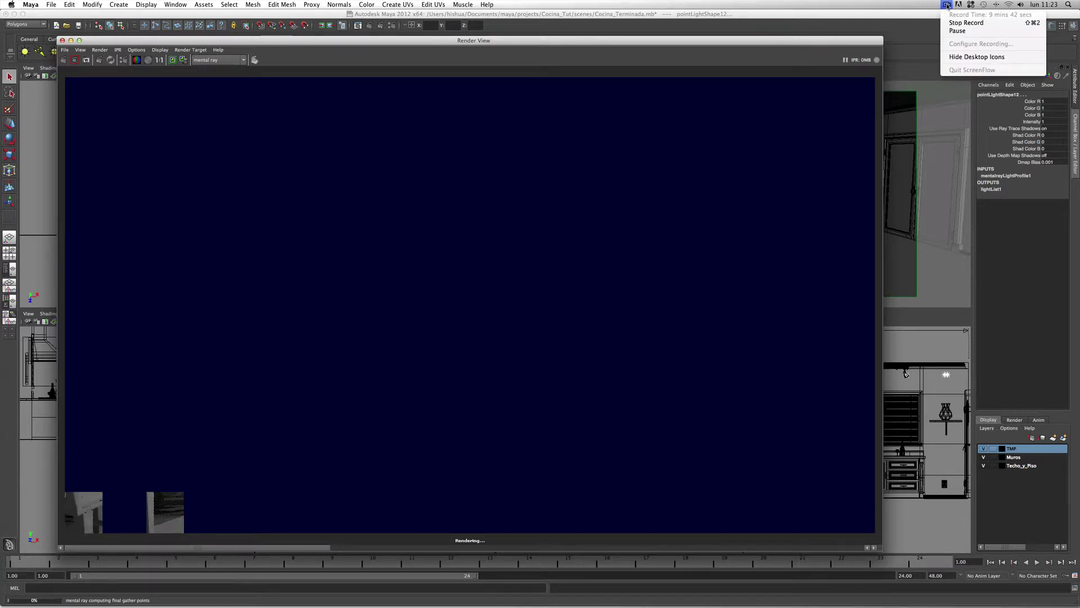
pyautogui.click(957, 31)
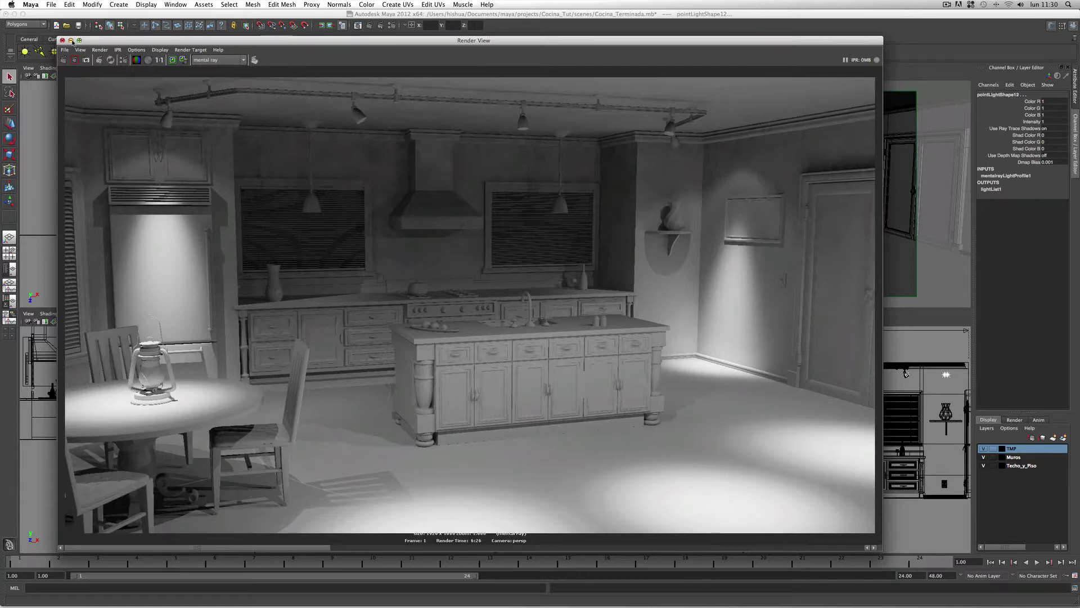
pyautogui.click(70, 40)
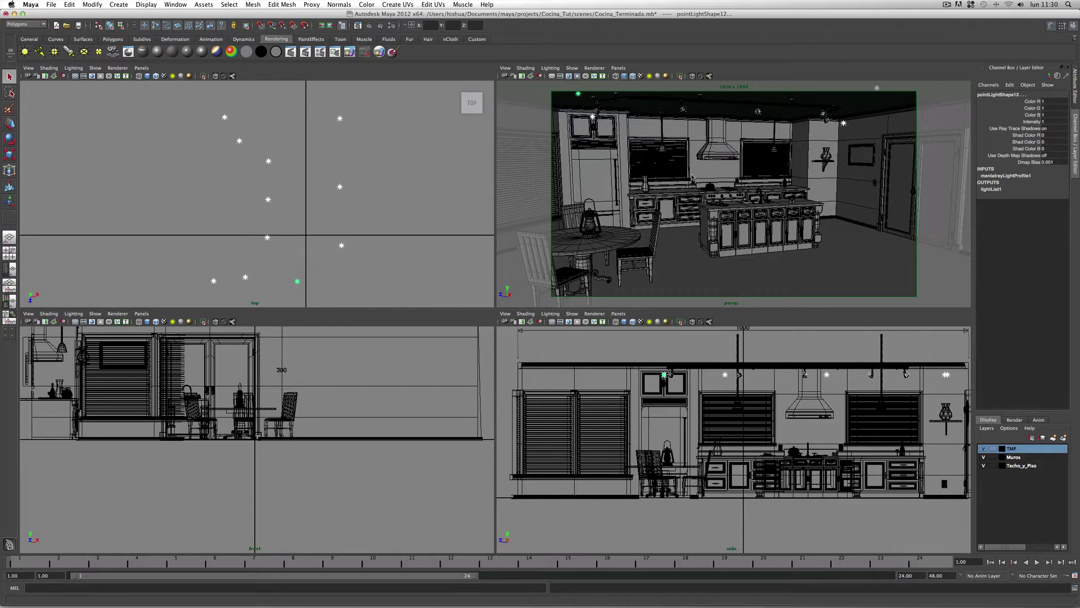
# - Maximize the perspective view, frame the ceiling track, and shift-select its track-light spheres
pyautogui.press('space')
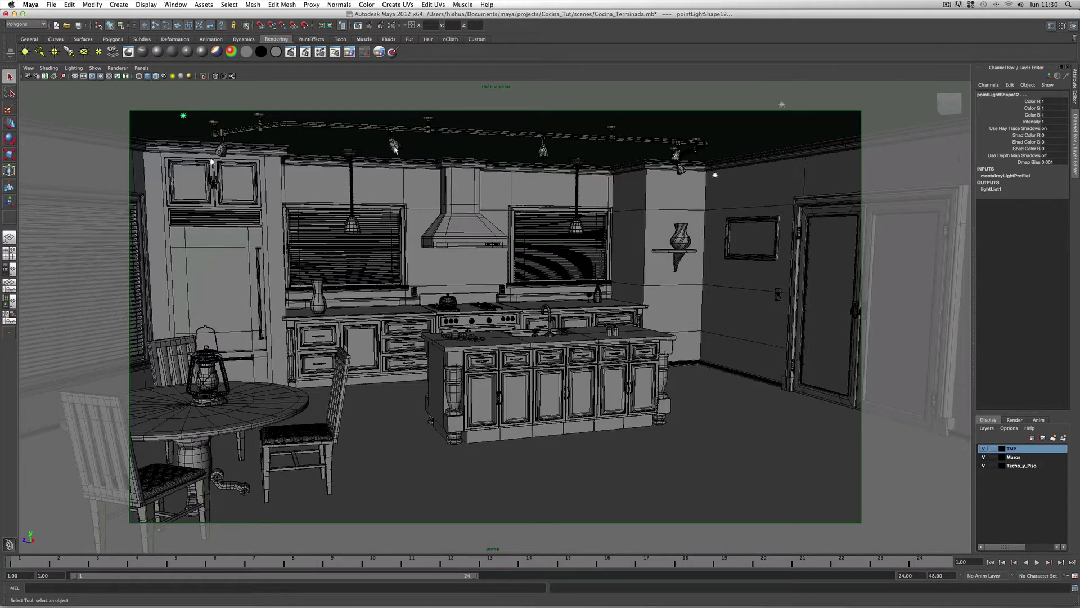
pyautogui.click(394, 147)
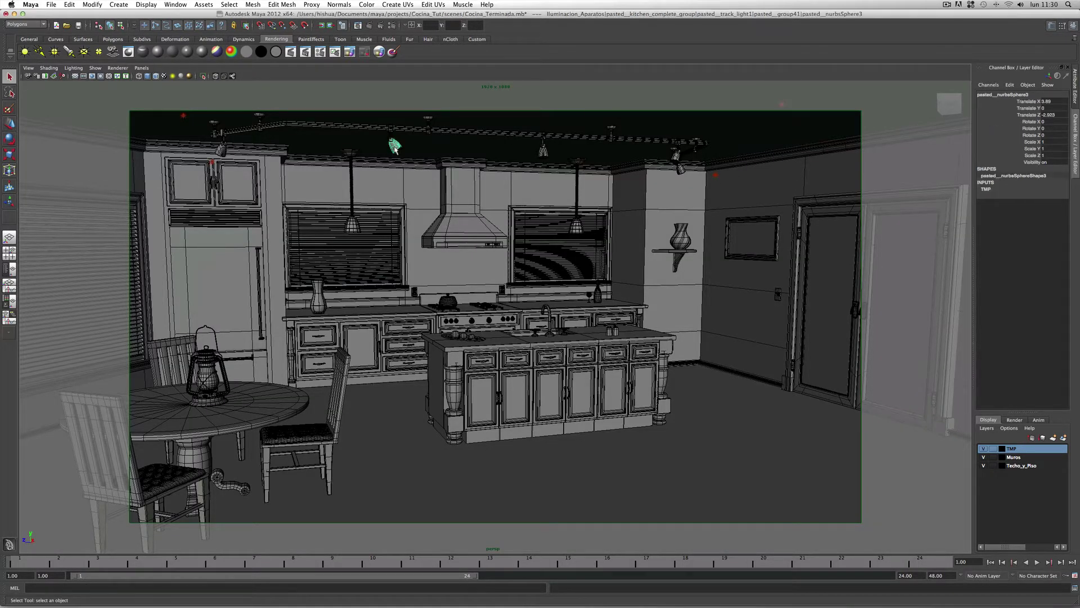
pyautogui.click(544, 153)
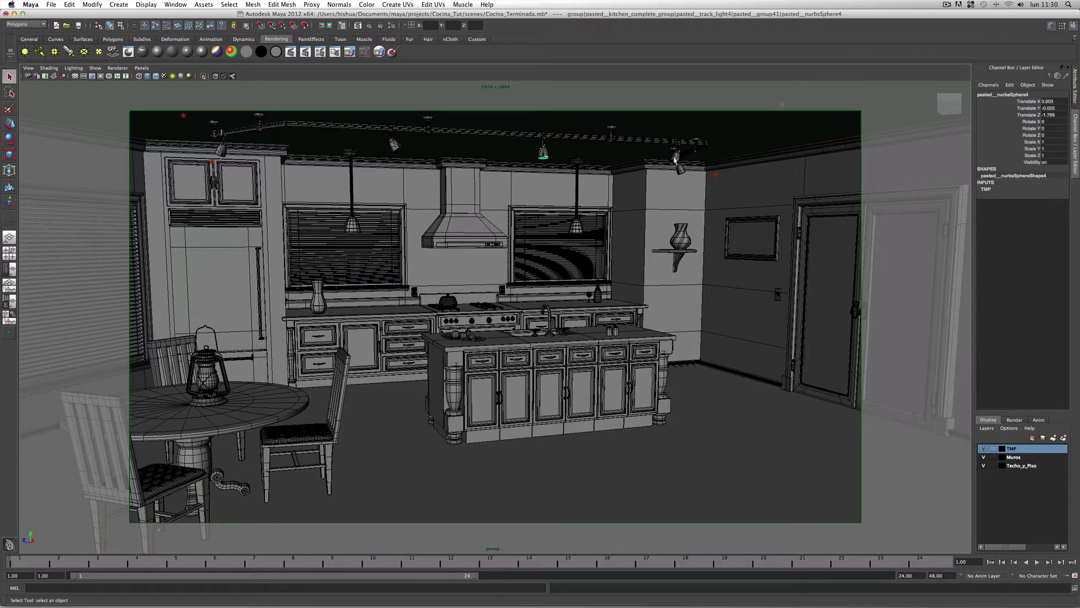
pyautogui.click(676, 158)
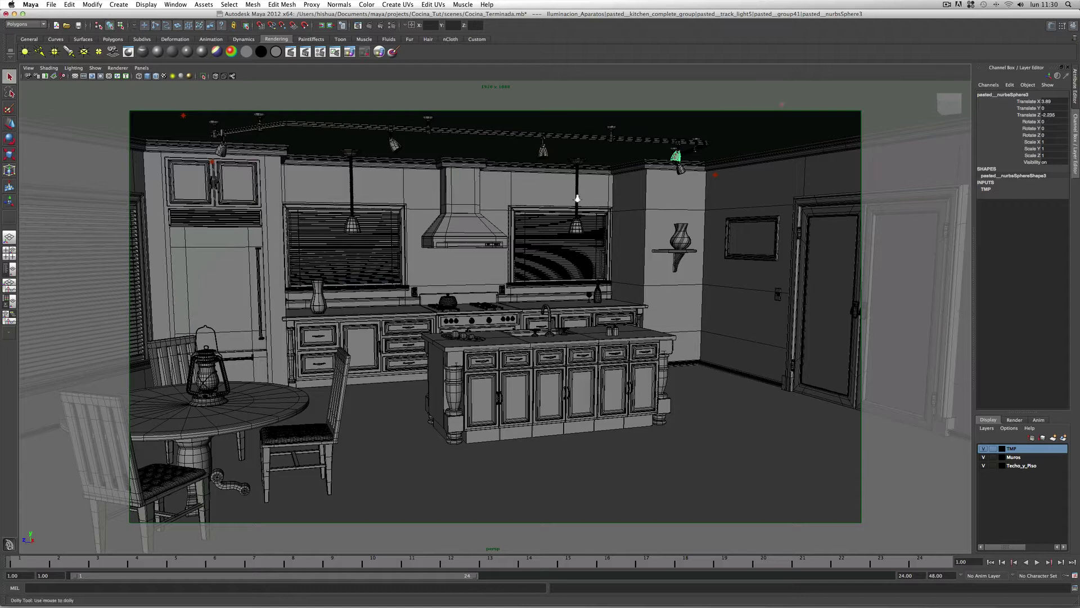
pyautogui.keyDown('alt'); pyautogui.moveTo(669, 202); pyautogui.dragTo(625, 214, button='right'); pyautogui.keyUp('alt')
pyautogui.keyDown('alt'); pyautogui.moveTo(625, 214); pyautogui.dragTo(727, 194); pyautogui.keyUp('alt')
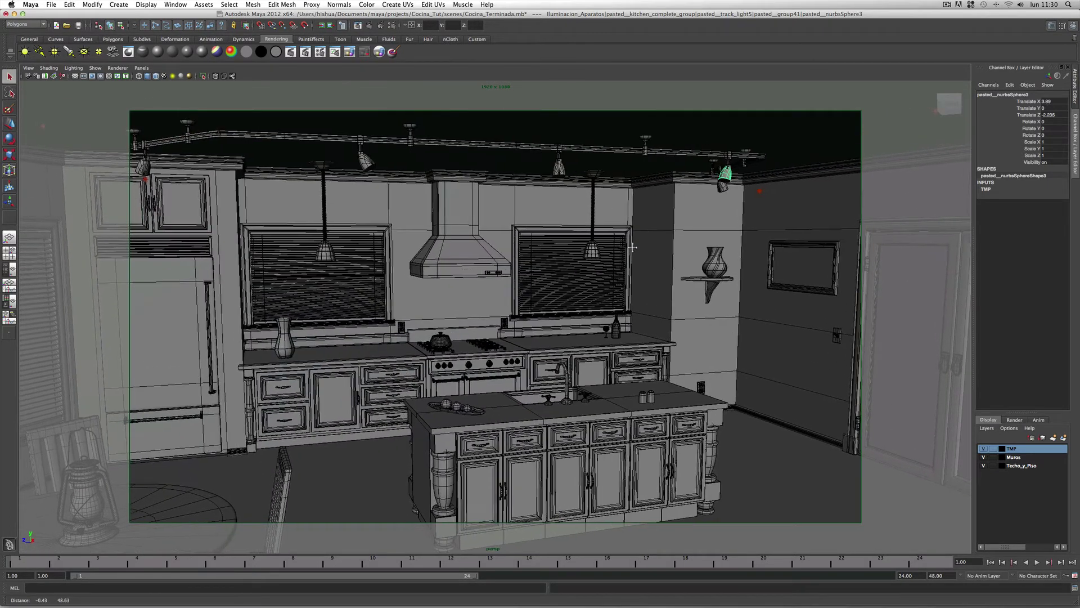
pyautogui.click(726, 187)
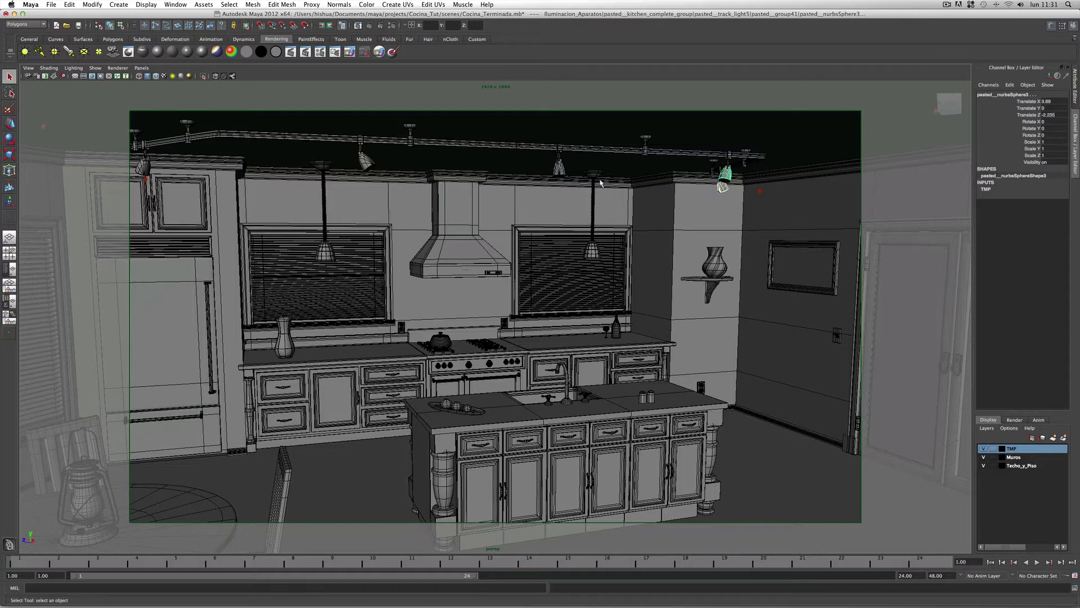
pyautogui.keyDown('shift'); pyautogui.click(559, 168); pyautogui.keyUp('shift')
pyautogui.keyDown('shift'); pyautogui.click(366, 162); pyautogui.keyUp('shift')
pyautogui.keyDown('shift'); pyautogui.click(144, 167); pyautogui.keyUp('shift')
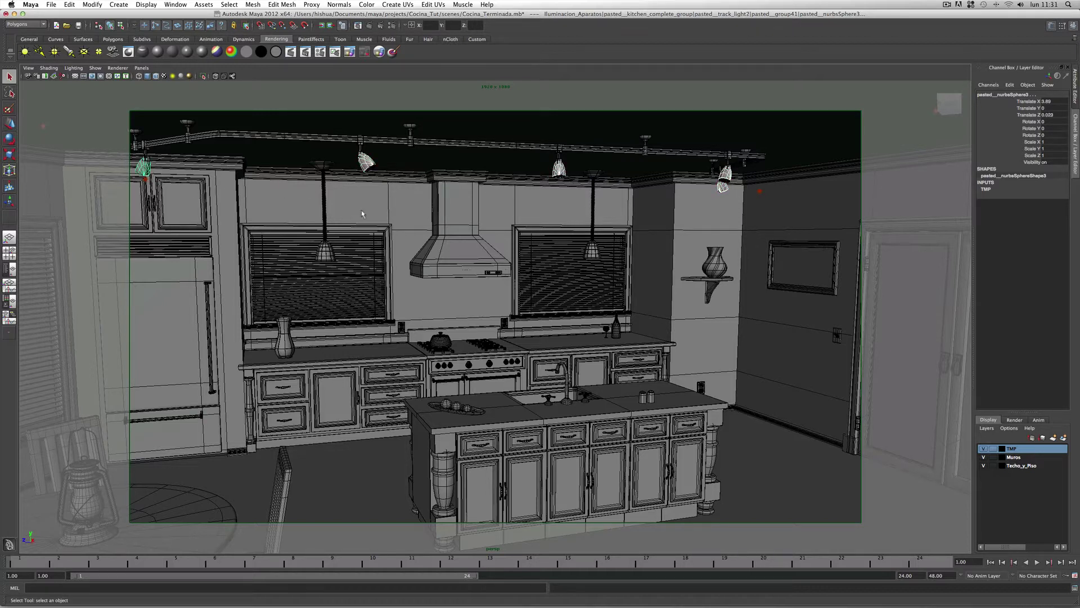
# - Create a new black display layer named Spots and hide it
pyautogui.click(1064, 439)
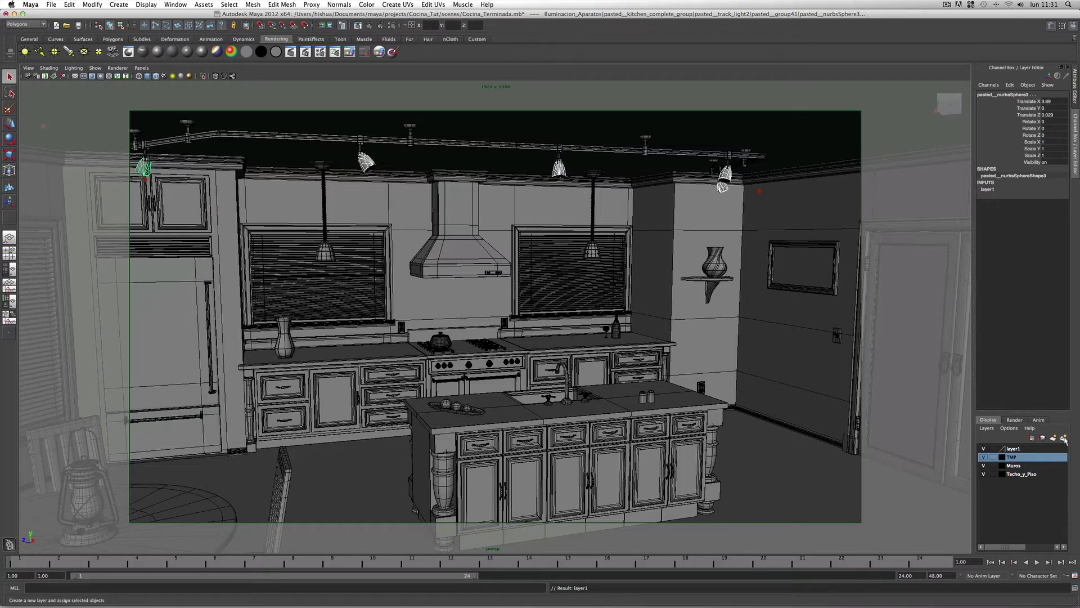
pyautogui.doubleClick(1014, 448)
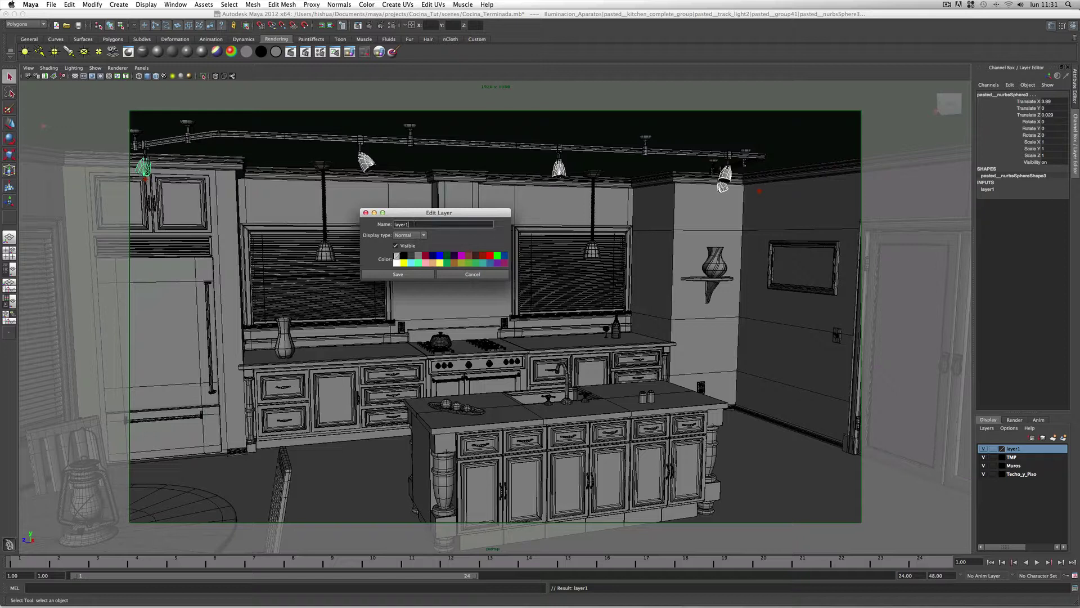
pyautogui.write('Spots')
pyautogui.click(404, 256)
pyautogui.click(398, 274)
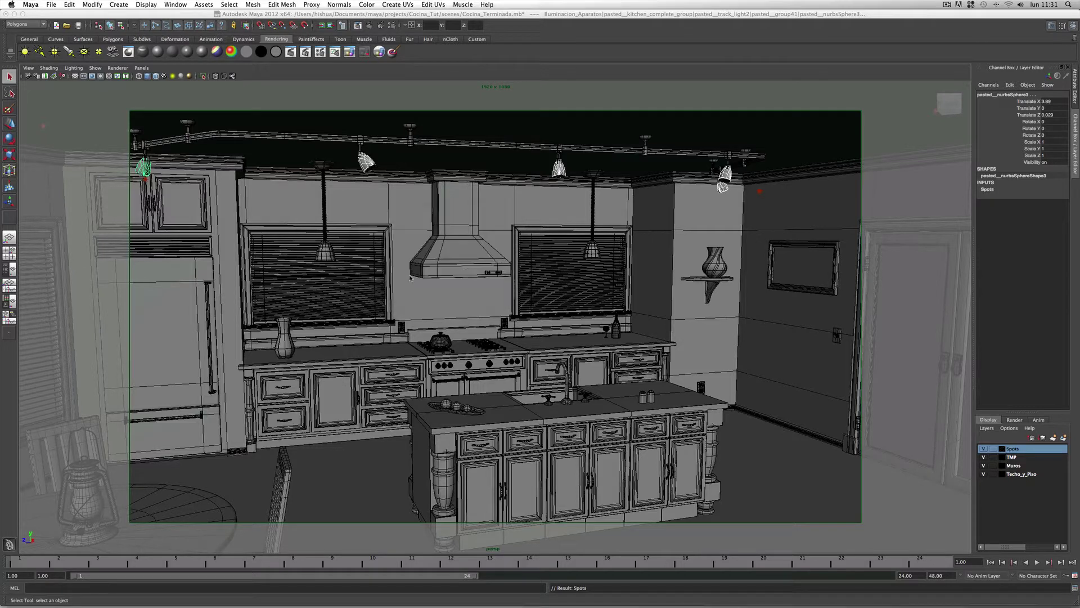
pyautogui.click(984, 448)
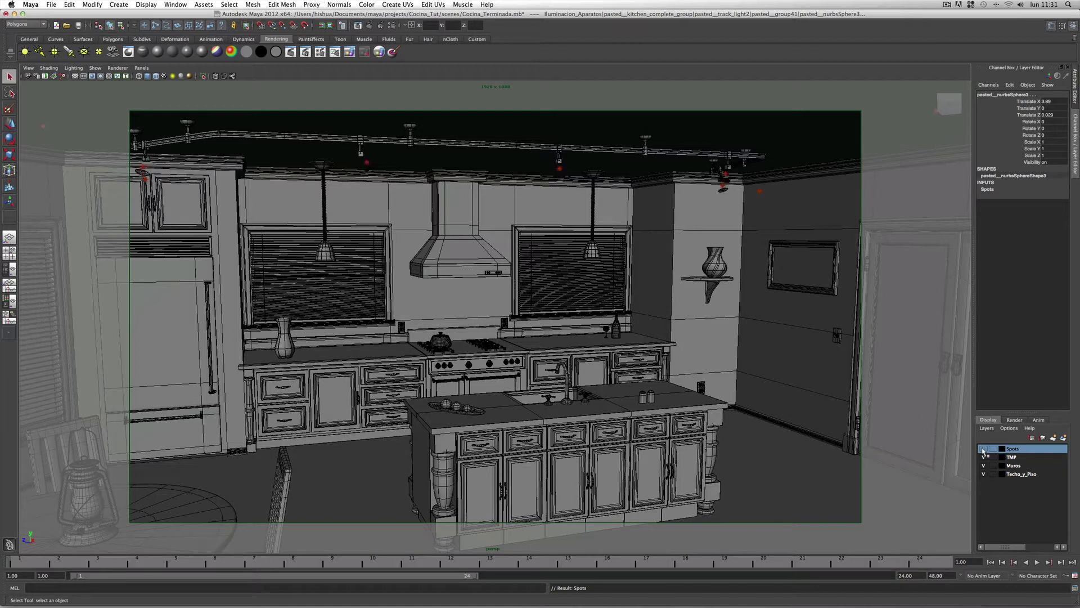
# - Select the five track-light spheres and add them to the Spots layer
pyautogui.click(723, 190)
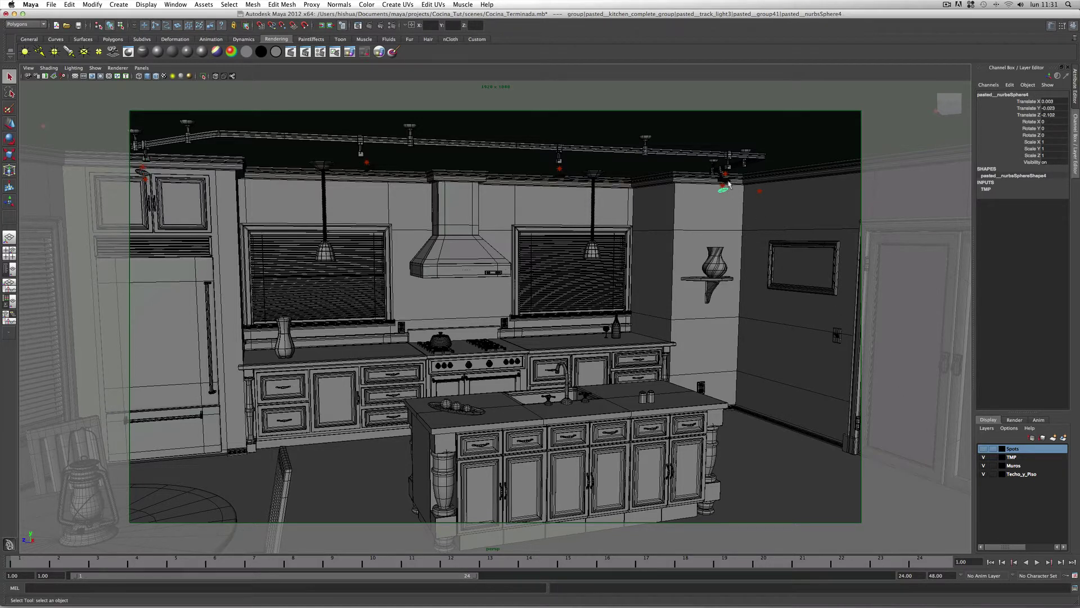
pyautogui.keyDown('shift'); pyautogui.click(728, 182); pyautogui.keyUp('shift')
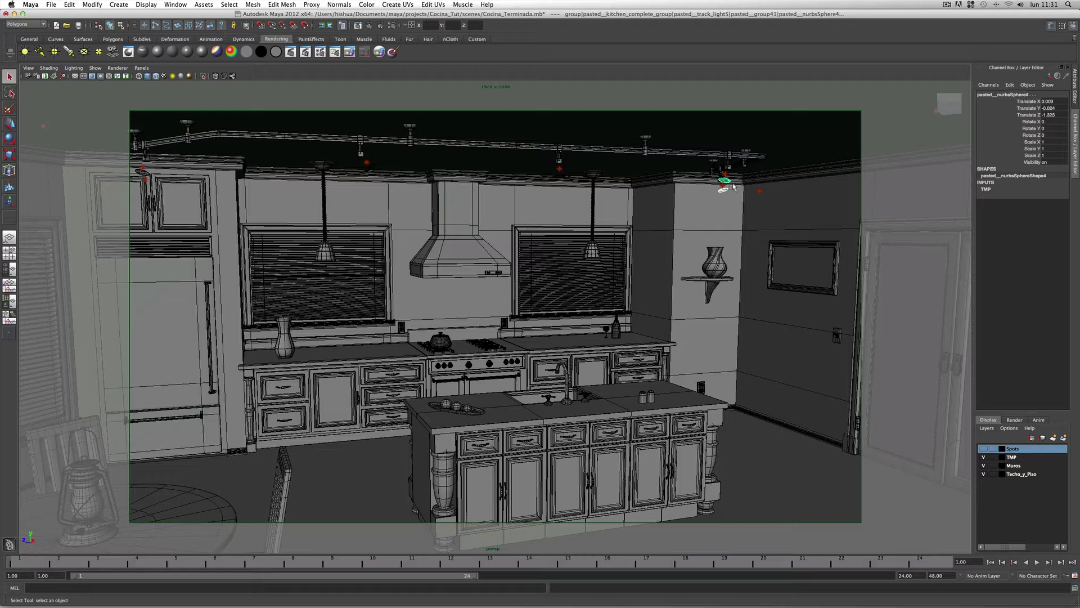
pyautogui.click(561, 176)
pyautogui.click(368, 168)
pyautogui.click(143, 172)
pyautogui.rightClick(1024, 450)
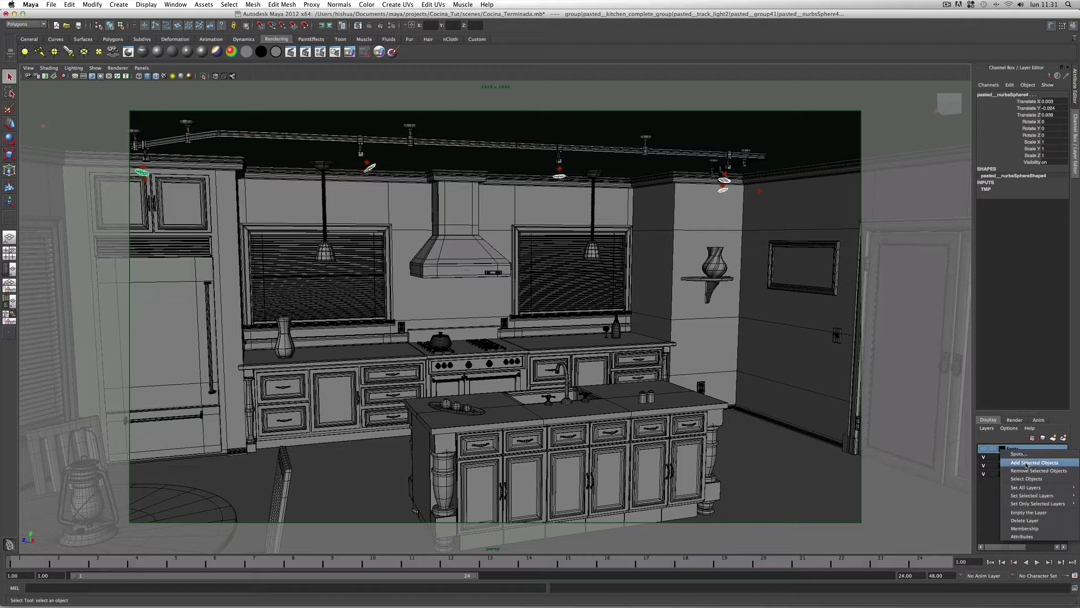
pyautogui.click(1025, 462)
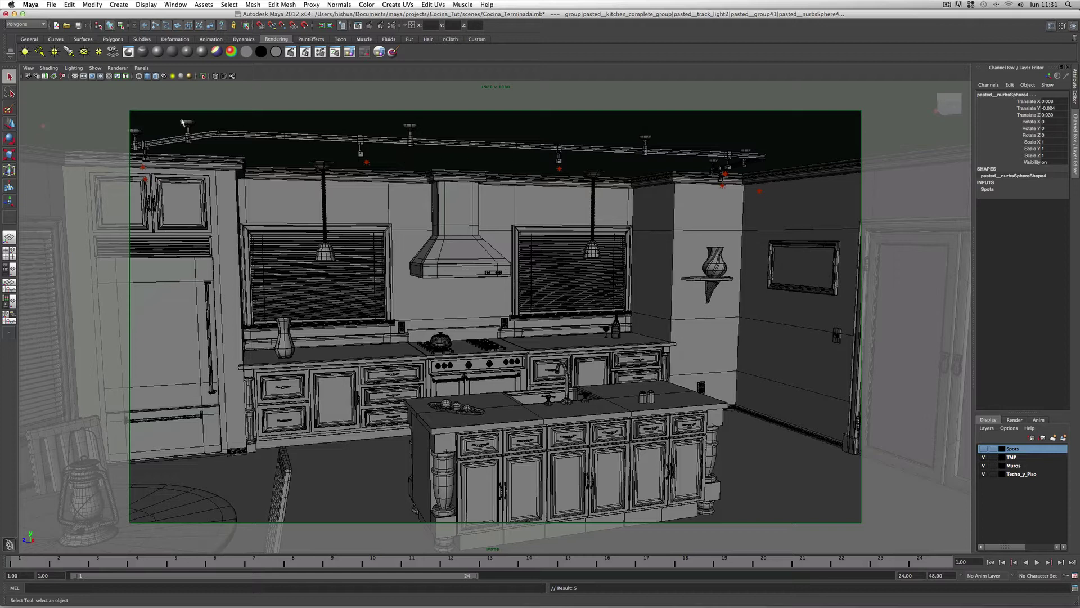
# - Jump to bookmark cameraView1, keep the previous render image, and redo the mental ray render
pyautogui.click(28, 68)
pyautogui.moveTo(47, 147)
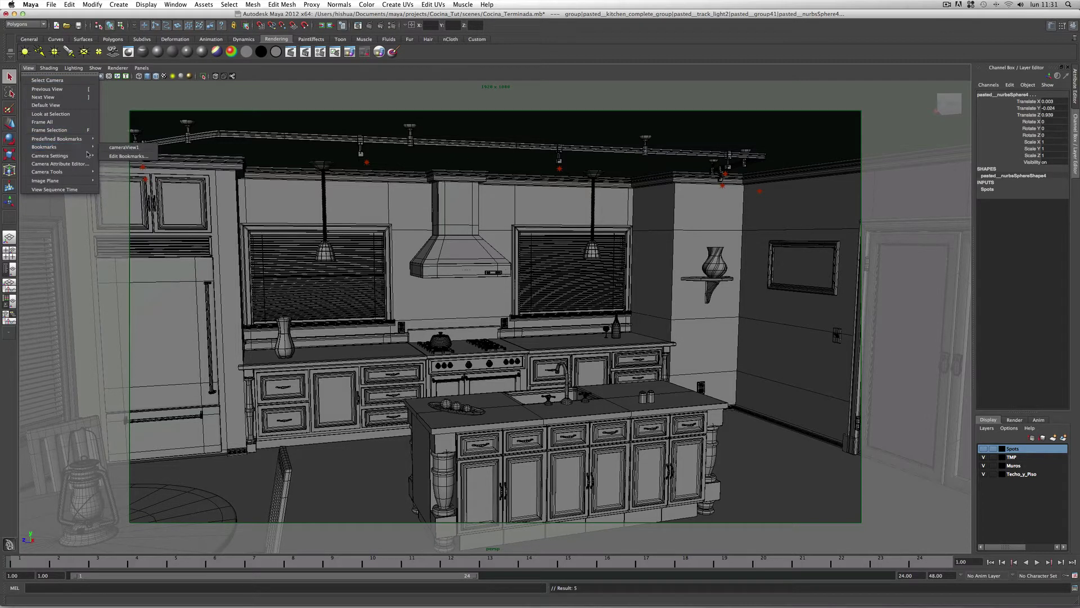
pyautogui.click(118, 148)
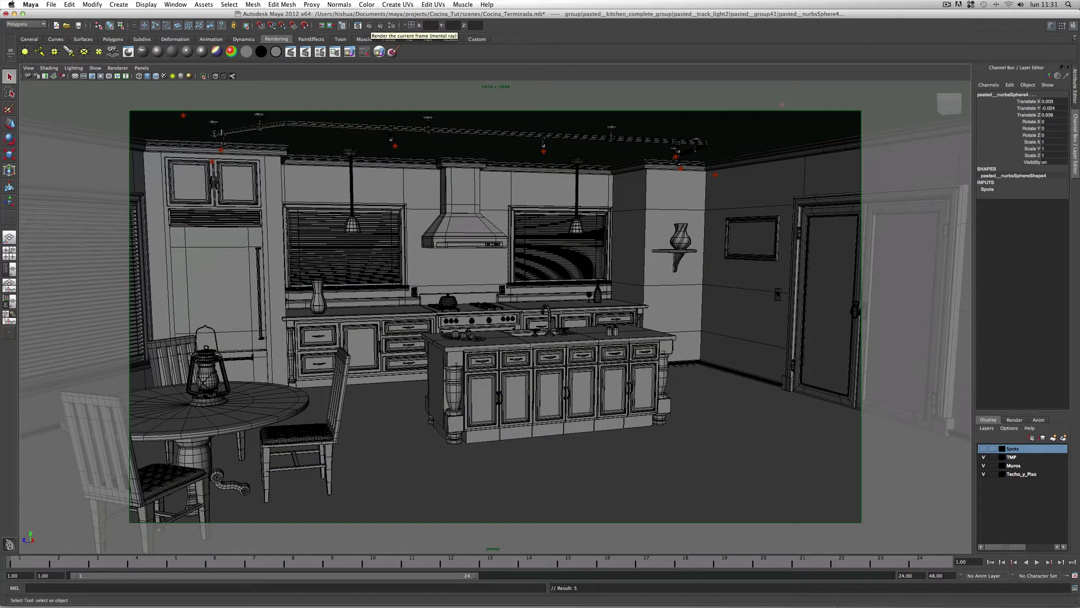
pyautogui.click(939, 575)
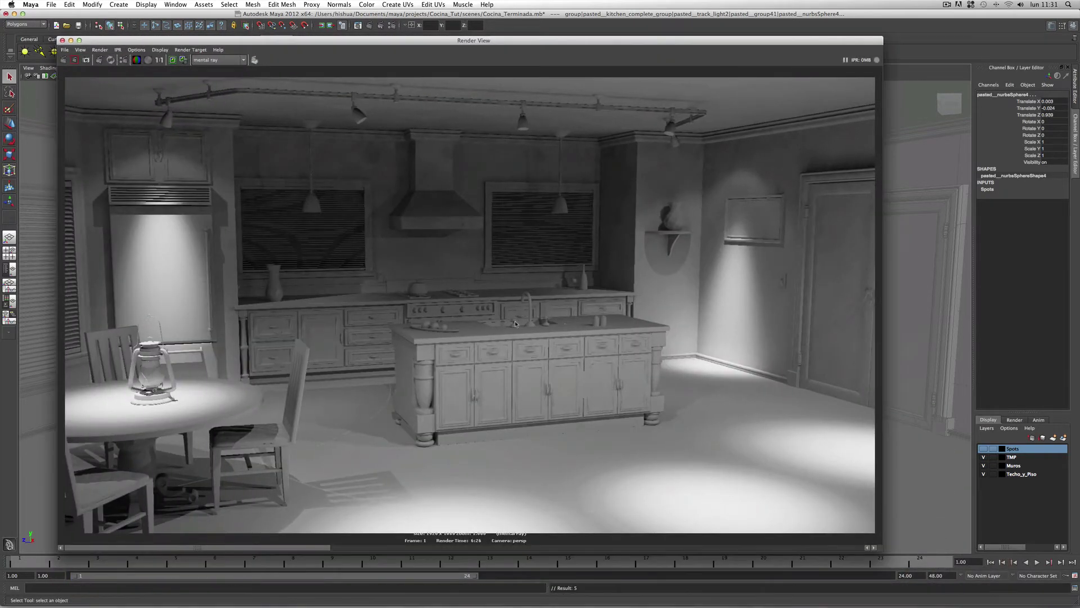
pyautogui.click(174, 61)
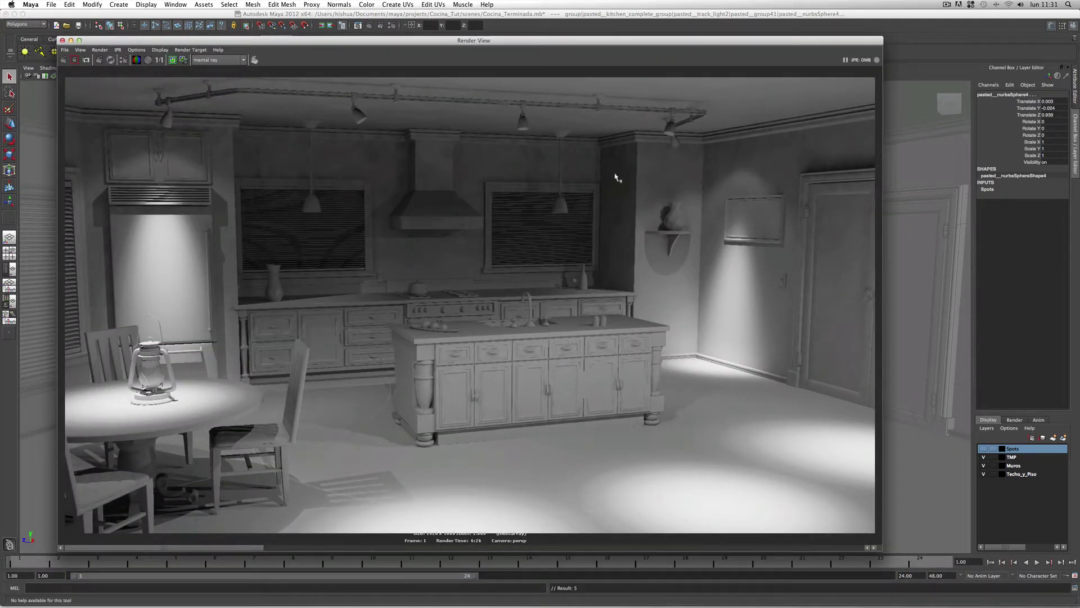
pyautogui.click(64, 62)
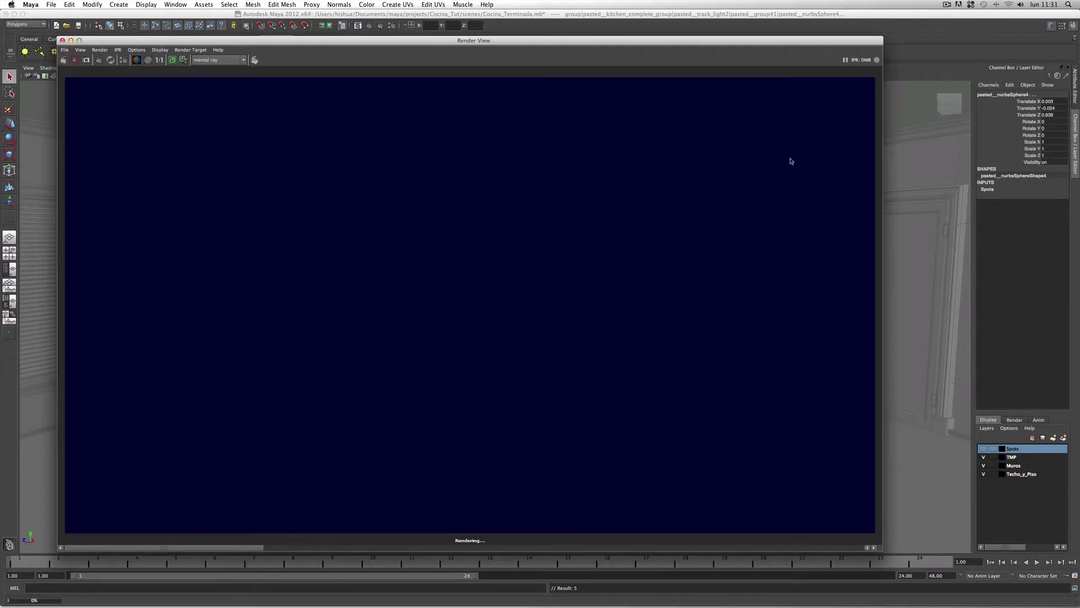
# - Wait for the mental ray kitchen render to complete (5:53 render time)
pyautogui.click(948, 7)
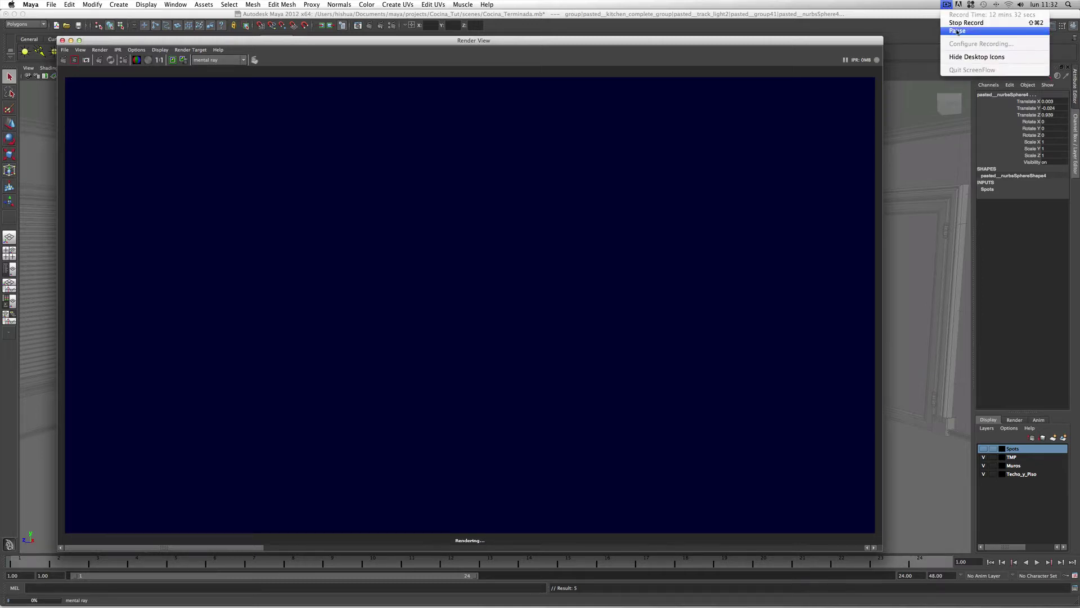
pyautogui.click(957, 20)
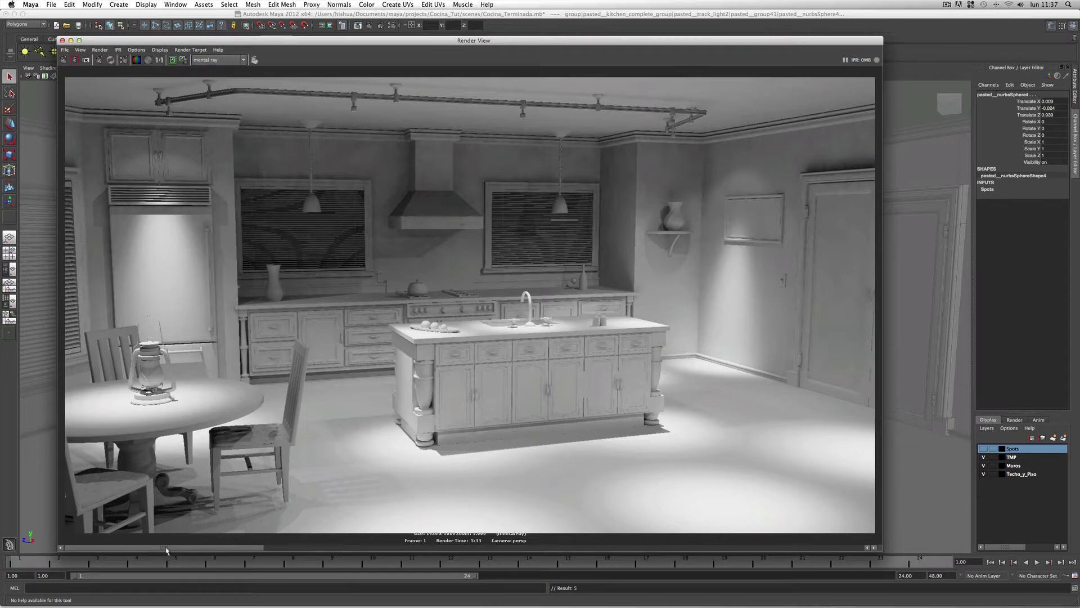
pyautogui.moveTo(222, 551); pyautogui.dragTo(769, 557)
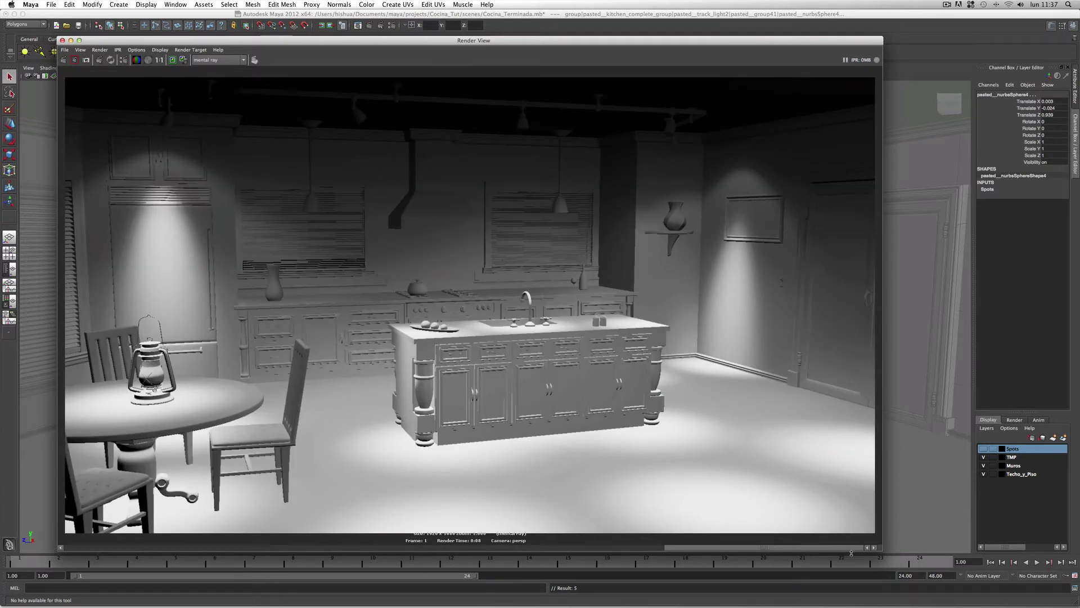
pyautogui.click(653, 548)
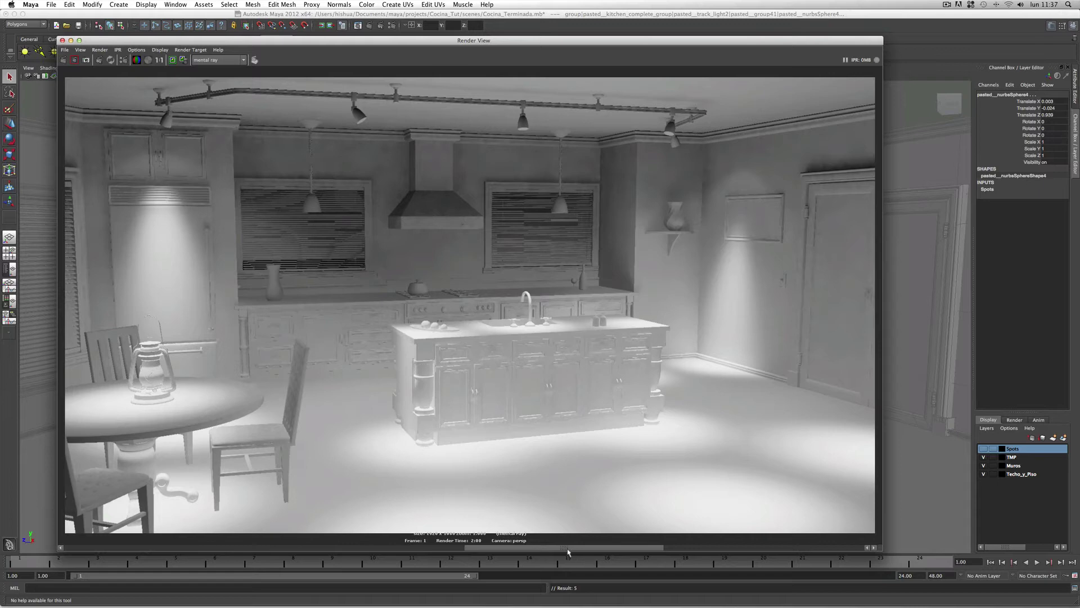
pyautogui.moveTo(568, 549); pyautogui.dragTo(449, 547)
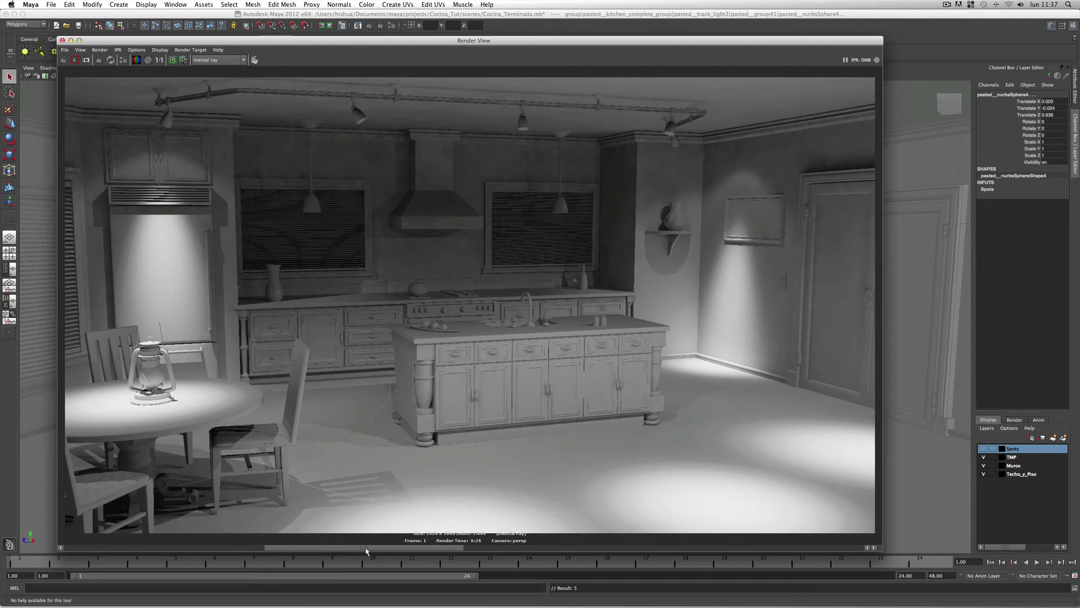
pyautogui.moveTo(350, 551); pyautogui.dragTo(206, 547)
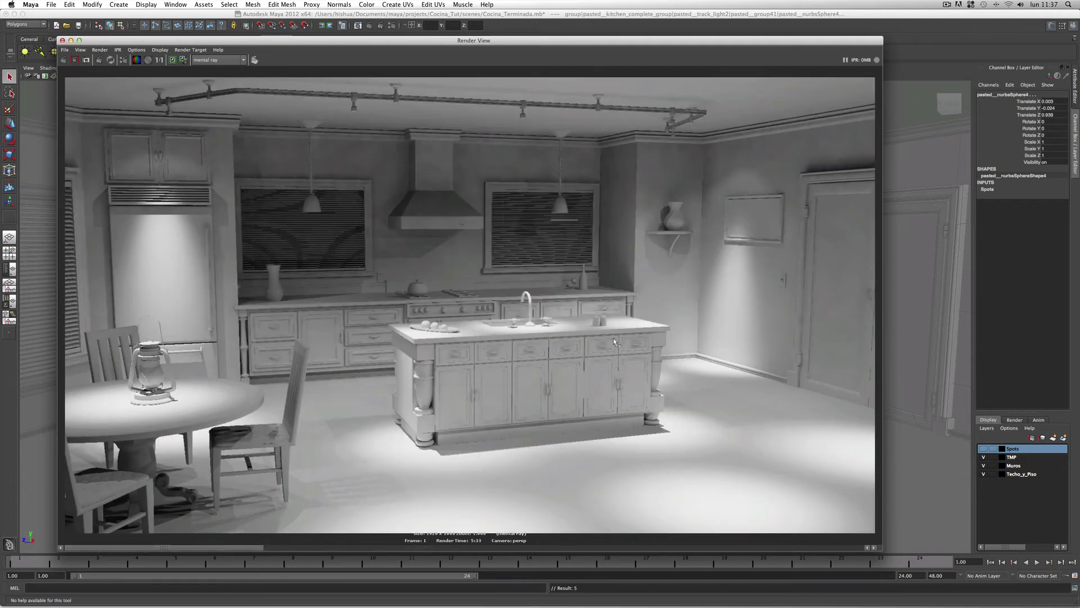